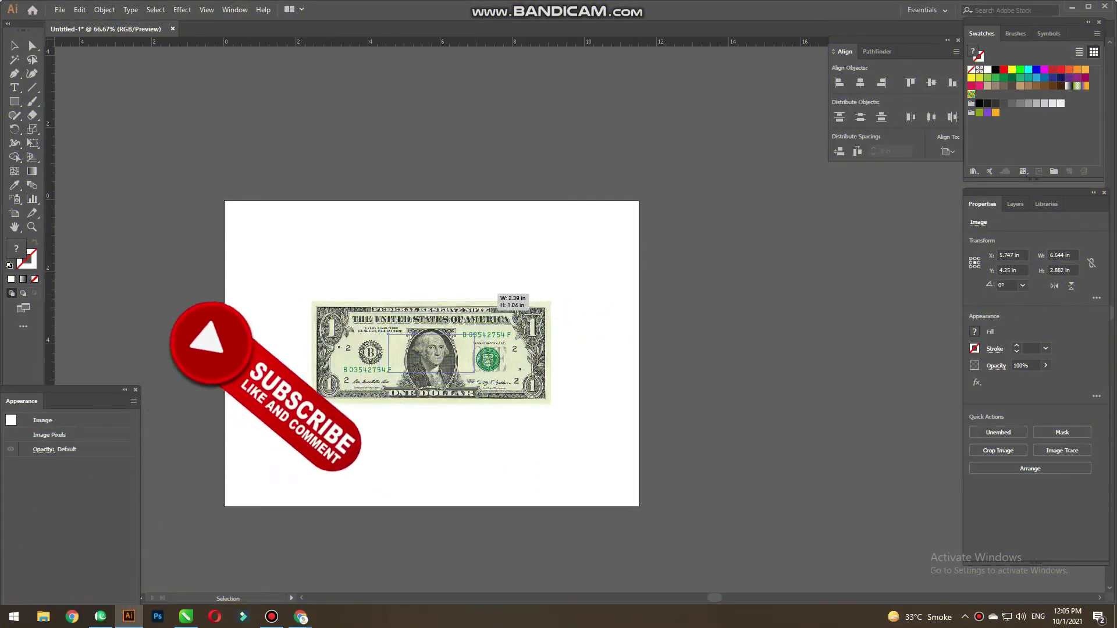
# Drag the shrunken 1.45 × 0.63 in bill into the artboard's top-left corner
pyautogui.moveTo(406, 354); pyautogui.dragTo(225, 217)
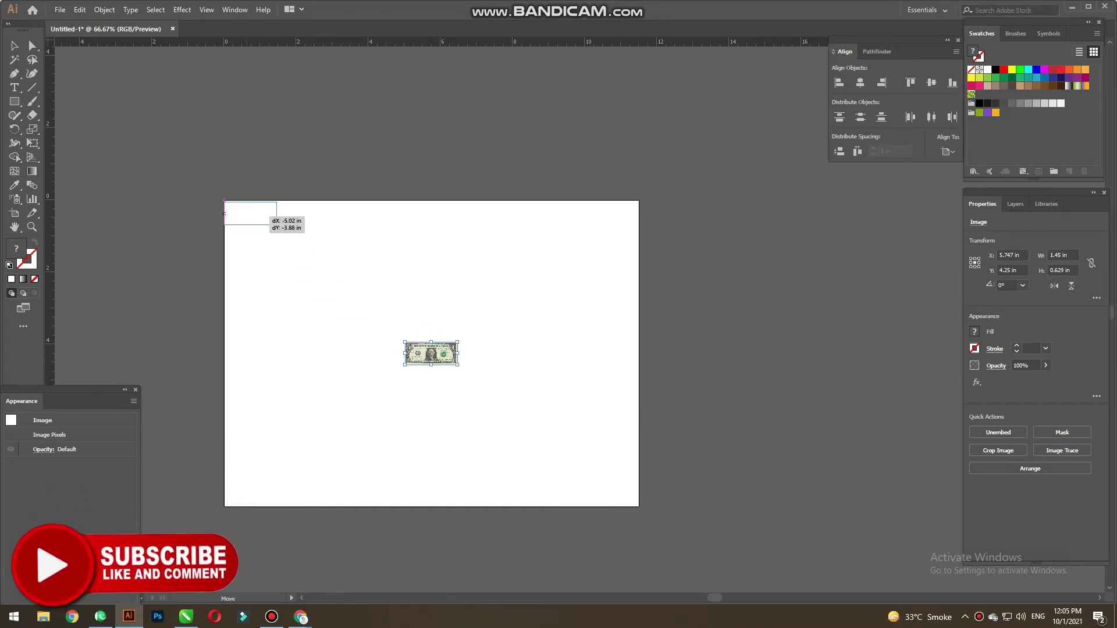
pyautogui.moveTo(224, 217); pyautogui.dragTo(225, 212)
# Duplicate the bill to its right and repeat the copy to build a row along the top
pyautogui.hotkey('ctrl', '+')
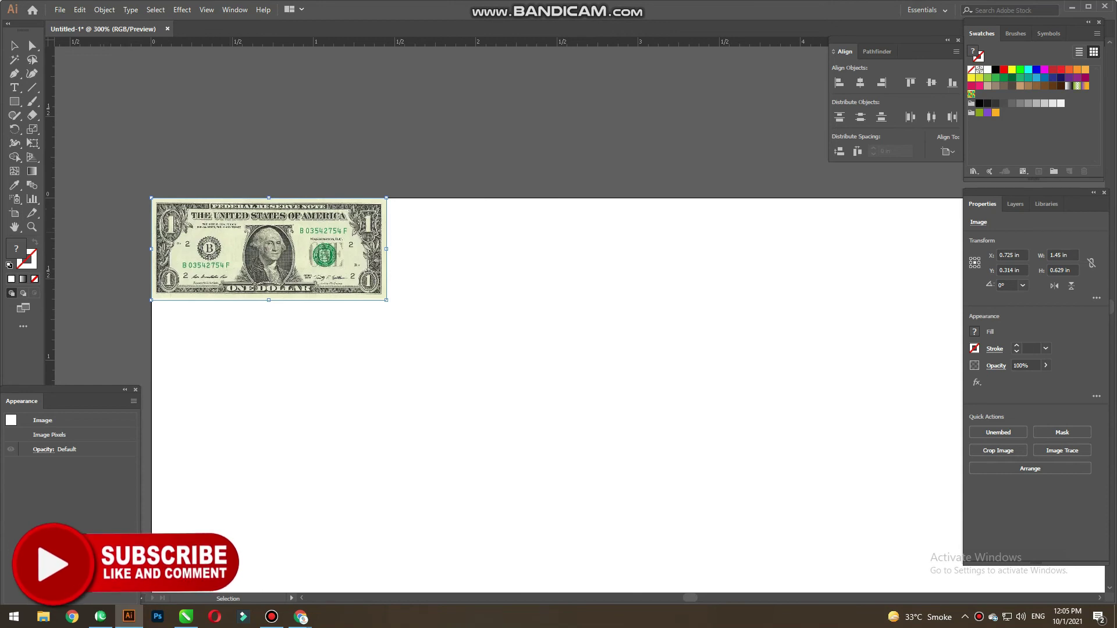
pyautogui.moveTo(223, 251)
pyautogui.mouseDown()
pyautogui.moveTo(288, 251)
pyautogui.moveTo(278, 251)
pyautogui.mouseUp()
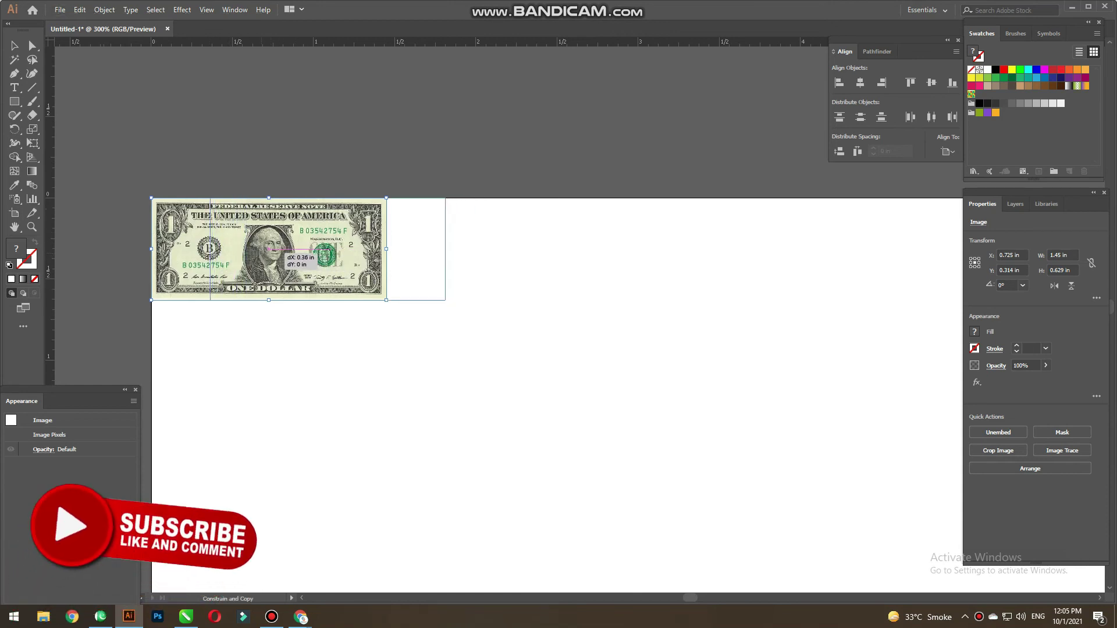
pyautogui.hotkey('ctrl', '1')
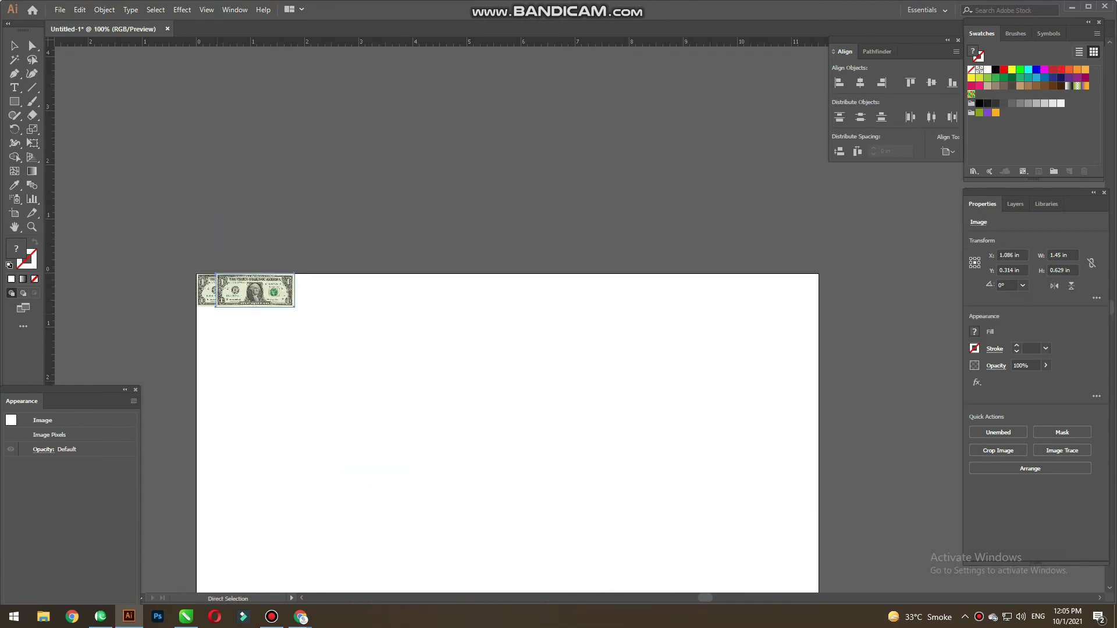
pyautogui.hotkey('ctrl', 'd')
pyautogui.hotkey('ctrl', 'd')
pyautogui.hotkey('ctrl', 'd')
pyautogui.hotkey('ctrl', 'd')
pyautogui.hotkey('ctrl', 'd')
pyautogui.hotkey('ctrl', 'd')
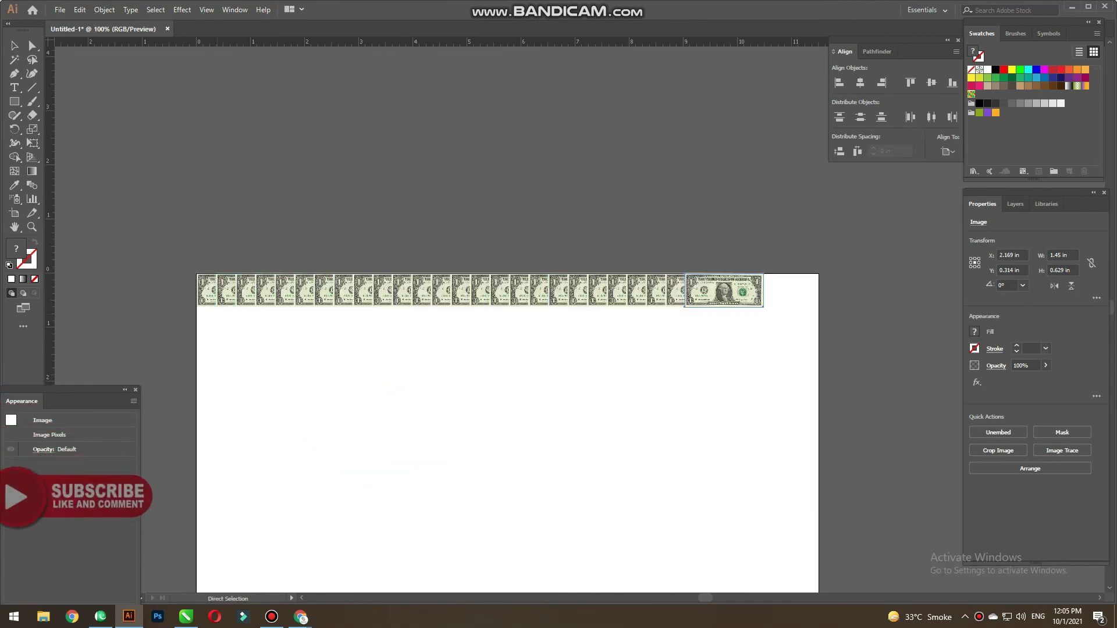
pyautogui.hotkey('ctrl', 'd')
pyautogui.hotkey('ctrl', 'd')
pyautogui.hotkey('ctrl', 'd')
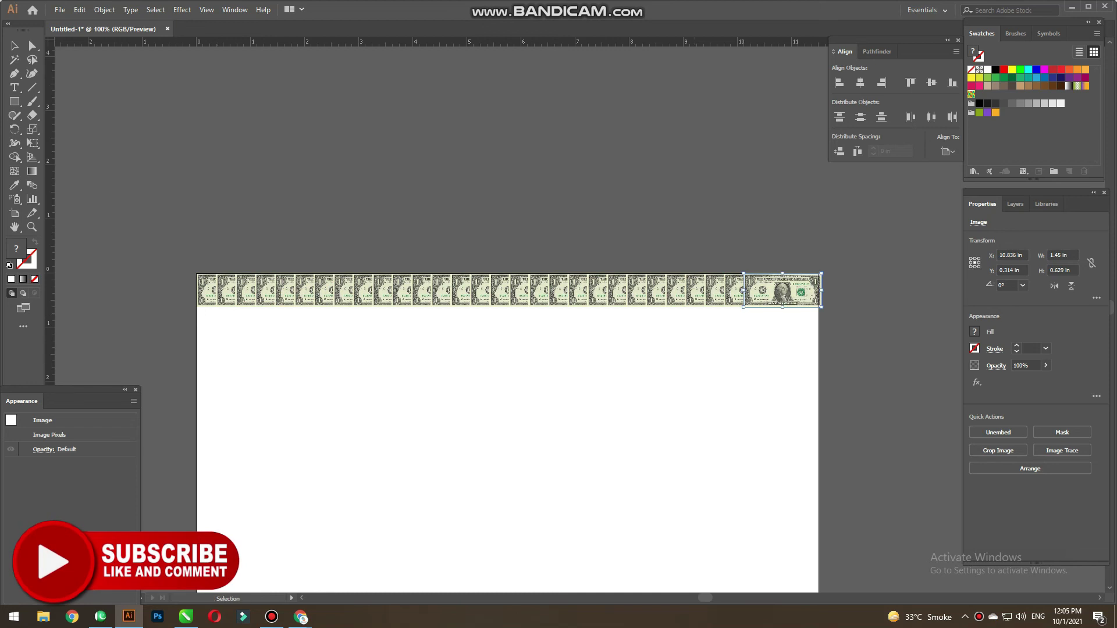
# Trim the whole row to 11.5 in wide and copy it just below
pyautogui.hotkey('ctrl', 'a')
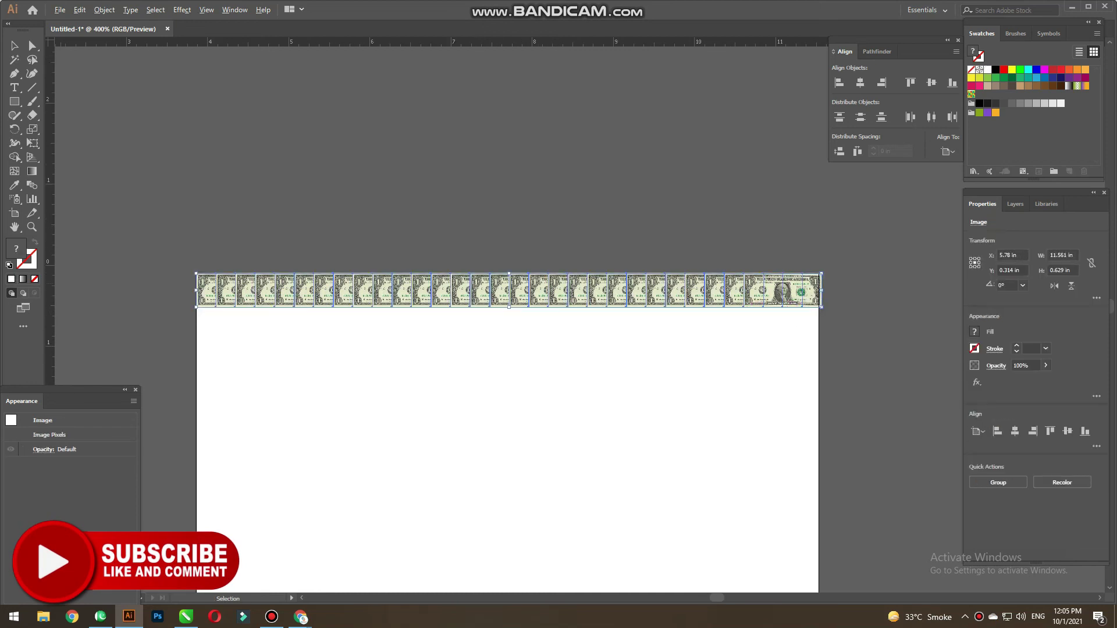
pyautogui.scroll(3, 823, 287)
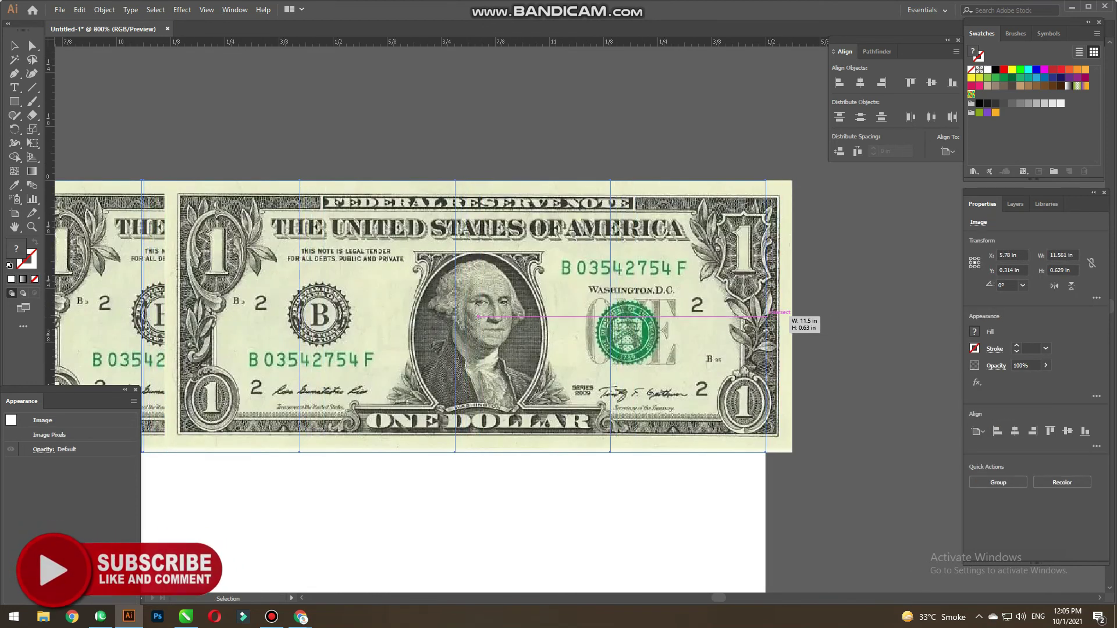
pyautogui.moveTo(792, 317); pyautogui.dragTo(766, 315)
pyautogui.scroll(-3, 765, 312)
pyautogui.scroll(-2, 765, 312)
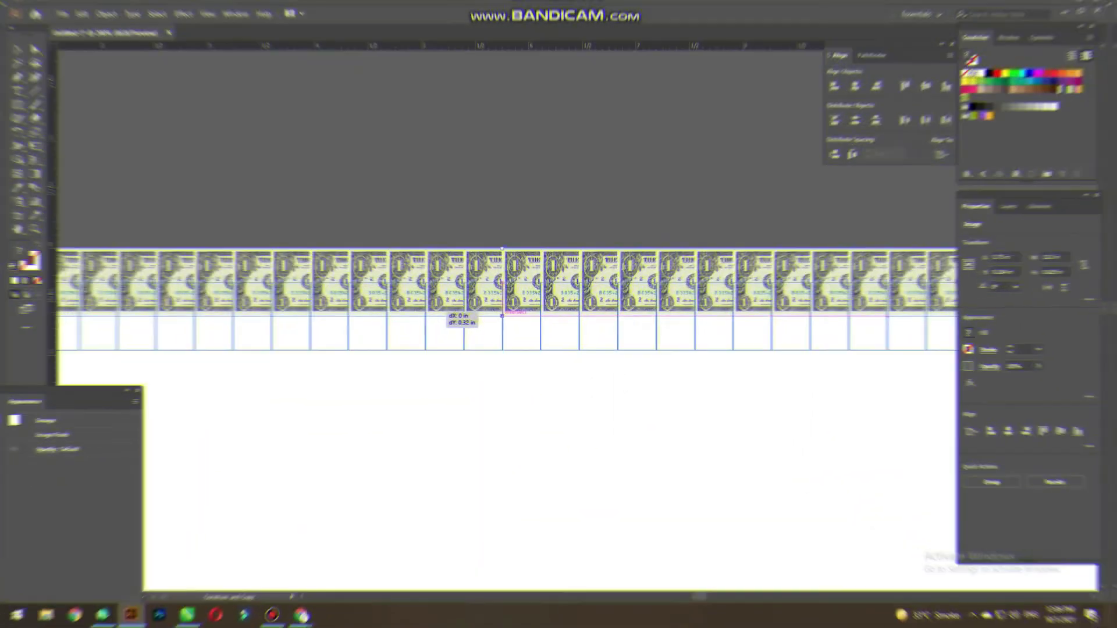
pyautogui.moveTo(501, 316); pyautogui.dragTo(502, 316)
# Repeat the row copy to stack more rows of bills down the artboard
pyautogui.scroll(-3, 501, 316)
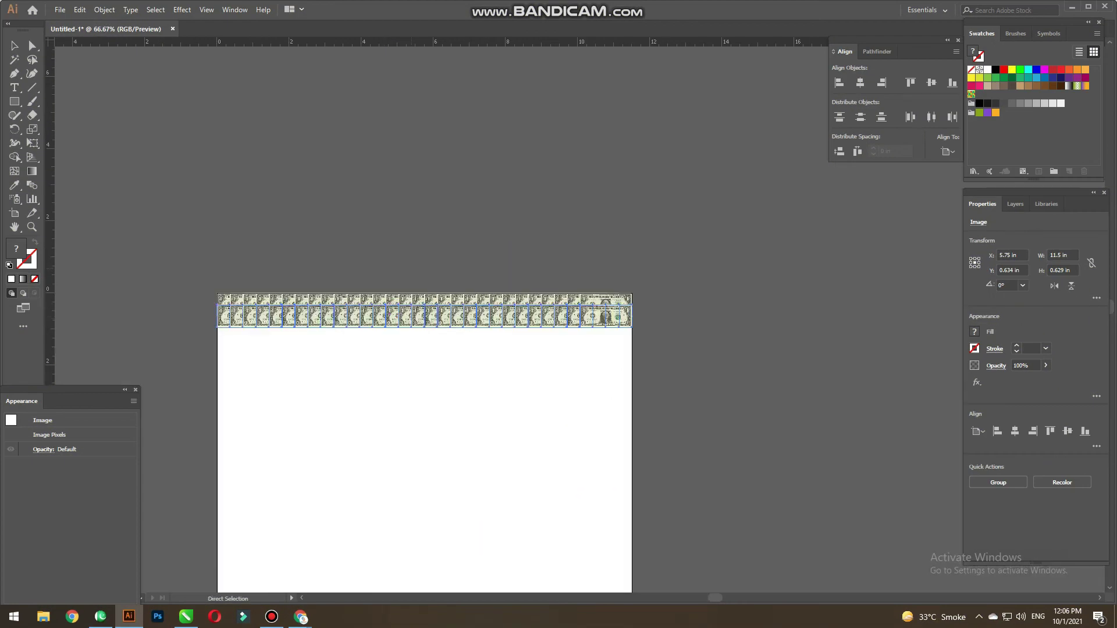
pyautogui.hotkey('ctrl', 'd')
pyautogui.hotkey('ctrl', 'd')
pyautogui.hotkey('ctrl', 'd')
pyautogui.hotkey('ctrl', 'd')
pyautogui.hotkey('ctrl', 'd')
pyautogui.hotkey('ctrl', 'd')
pyautogui.hotkey('ctrl', 'd')
pyautogui.hotkey('ctrl', 'd')
pyautogui.hotkey('ctrl', 'd')
pyautogui.hotkey('ctrl', 'd')
pyautogui.hotkey('ctrl', 'd')
pyautogui.hotkey('ctrl', '-')
pyautogui.hotkey('ctrl', '+')
pyautogui.hotkey('ctrl', '+')
pyautogui.hotkey('ctrl', 'd')
pyautogui.hotkey('ctrl', 'd')
pyautogui.hotkey('ctrl', 'd')
pyautogui.hotkey('ctrl', 'd')
pyautogui.hotkey('ctrl', 'd')
pyautogui.hotkey('ctrl', 'd')
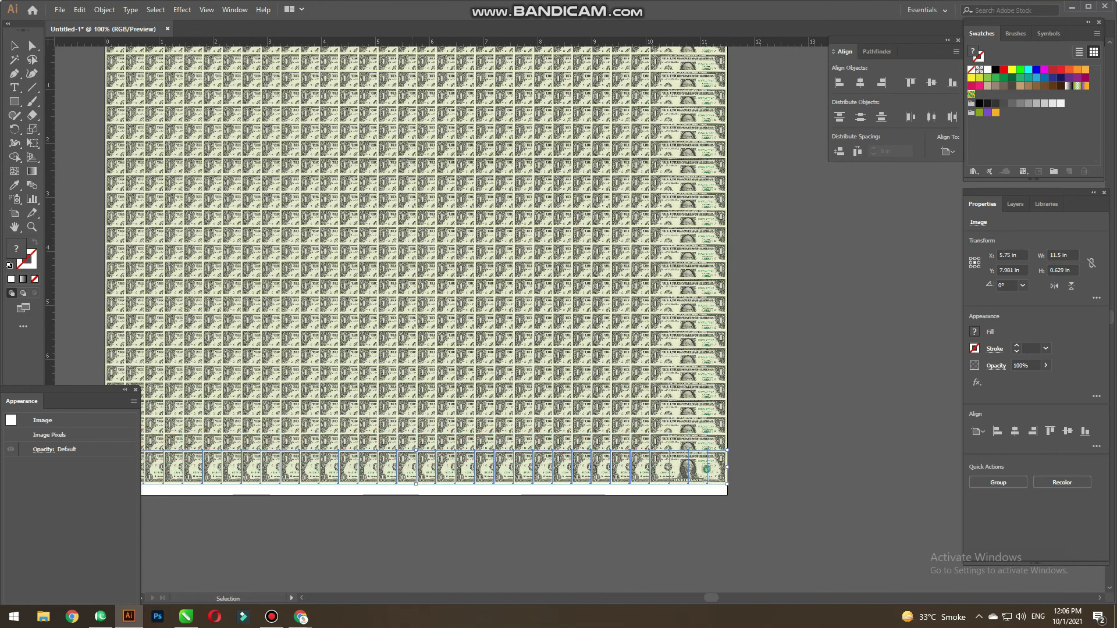
pyautogui.hotkey('ctrl', '-')
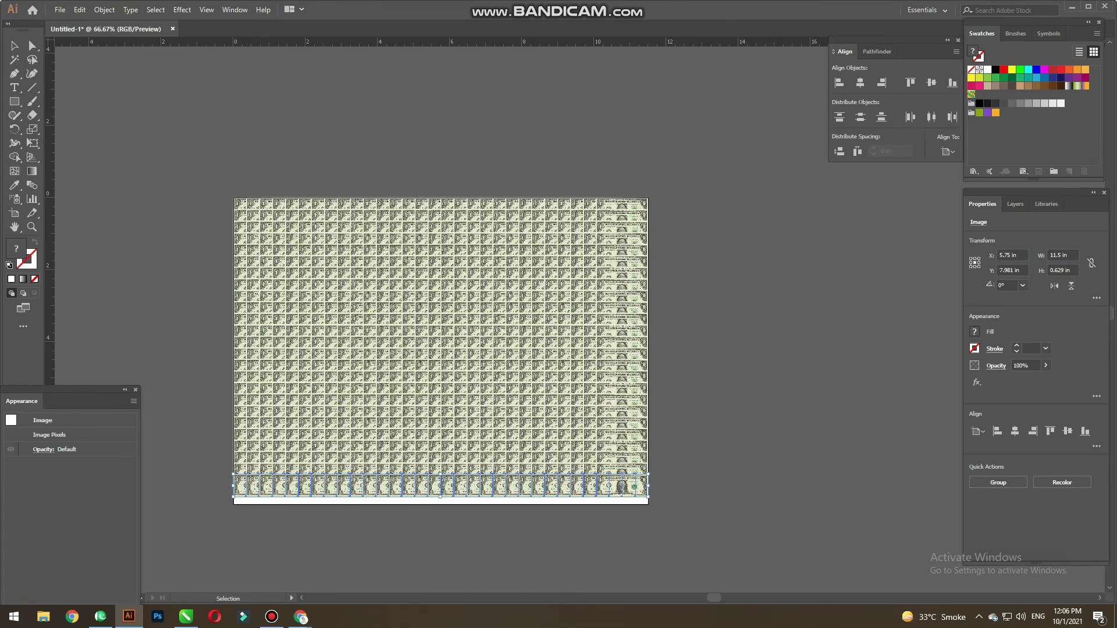
# Scale the full grid of bills to about 10.56 × 7.61 in, centred on the artboard
pyautogui.press('v')
pyautogui.hotkey('ctrl', 'shift', 'a')
pyautogui.hotkey('ctrl', 'a')
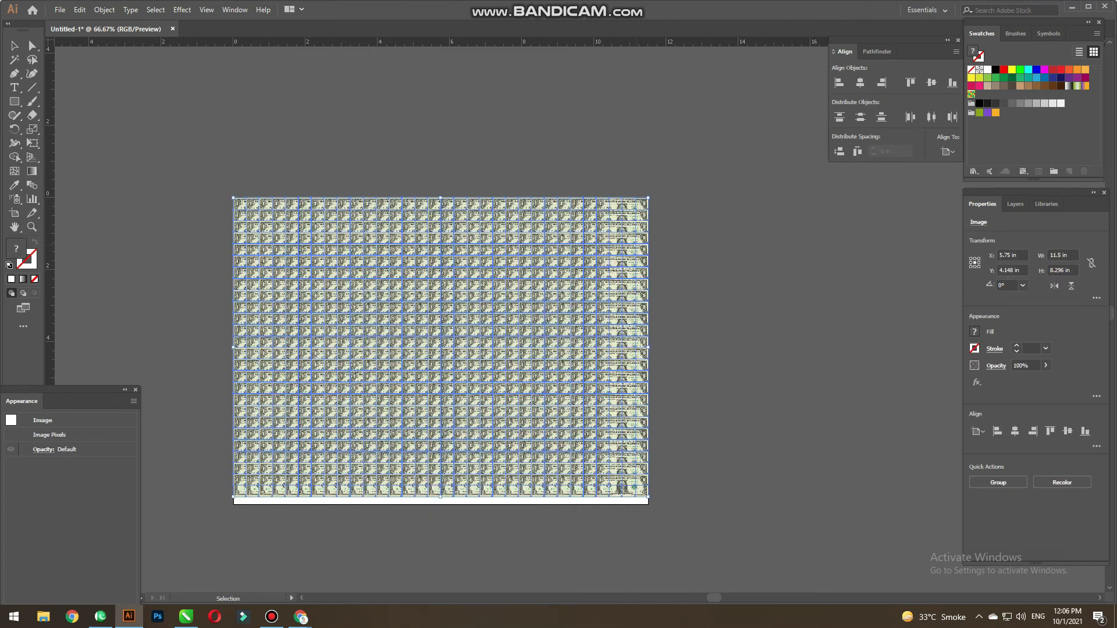
pyautogui.moveTo(648, 199); pyautogui.dragTo(631, 210)
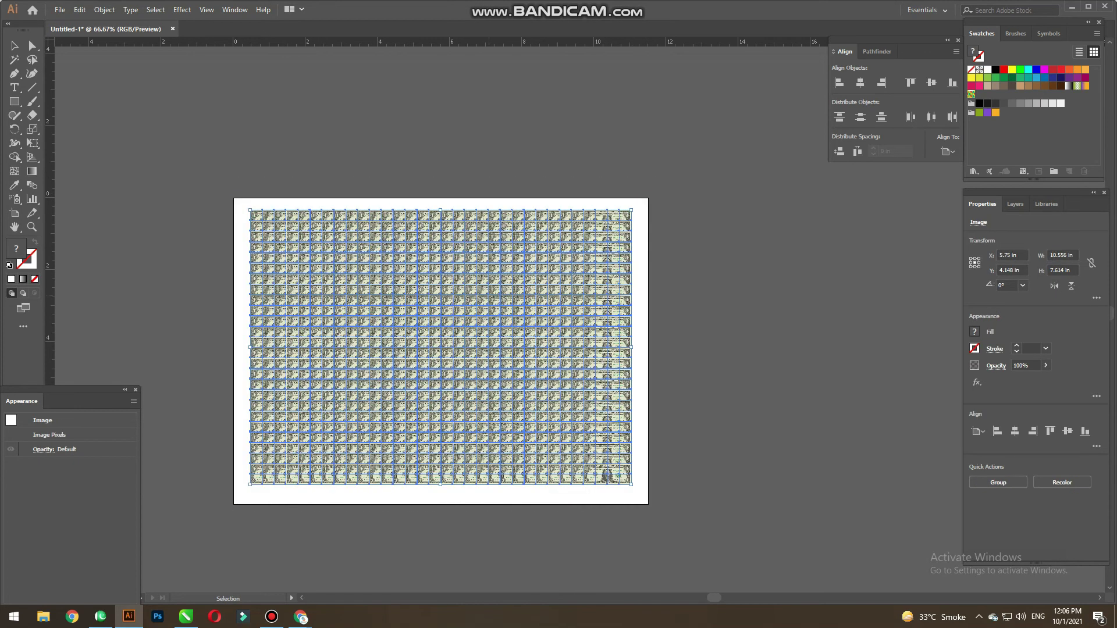
pyautogui.moveTo(487, 293); pyautogui.dragTo(488, 296)
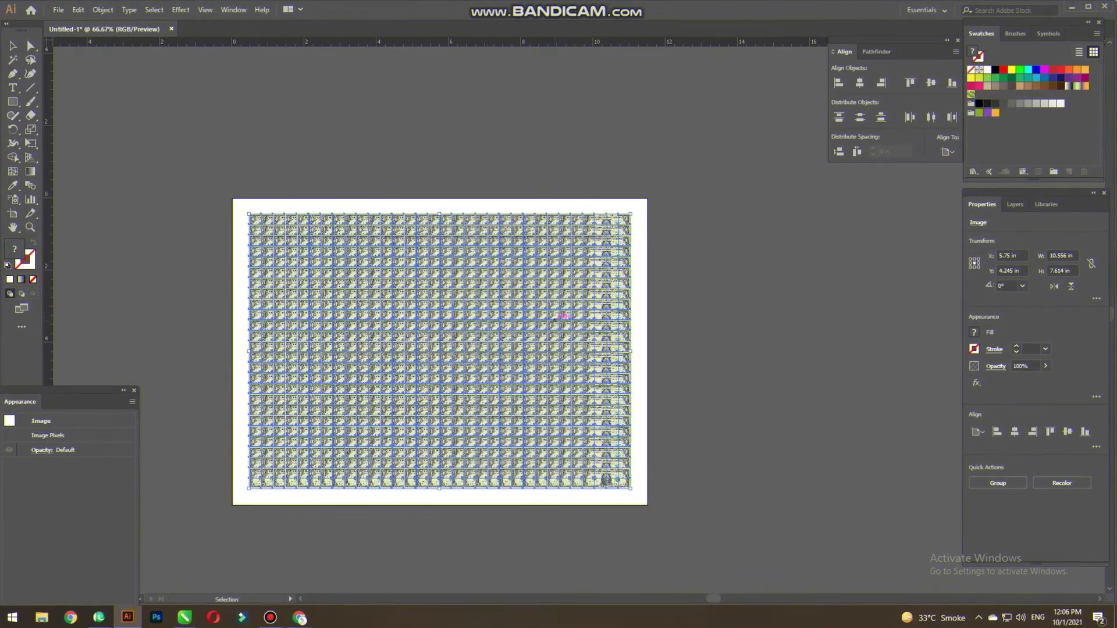
# Scatter the bills with Transform Each using random scale, move and rotation
pyautogui.rightClick(555, 319)
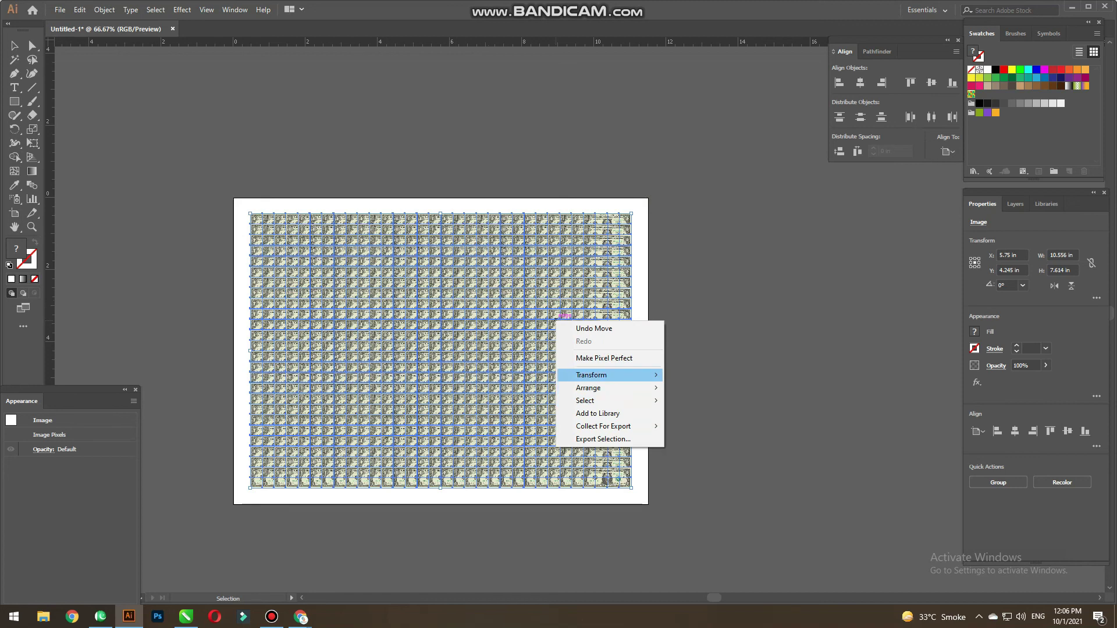
pyautogui.moveTo(592, 375)
pyautogui.click(706, 459)
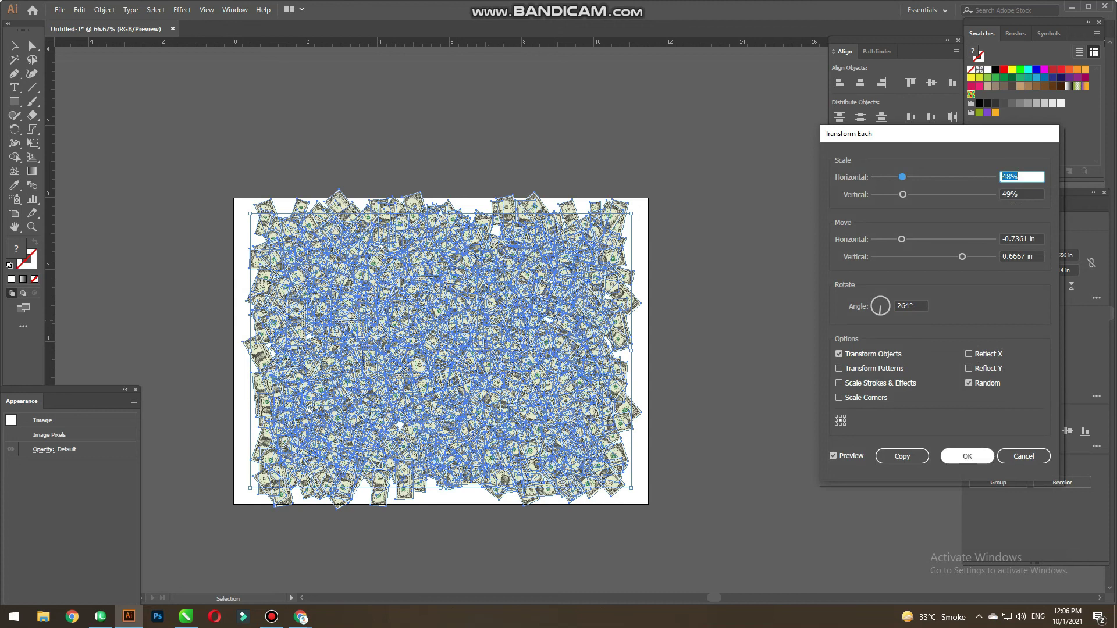
pyautogui.press('Return')
pyautogui.hotkey('ctrl', 'shift', 'a')
pyautogui.hotkey('ctrl', '1')
pyautogui.click(463, 355)
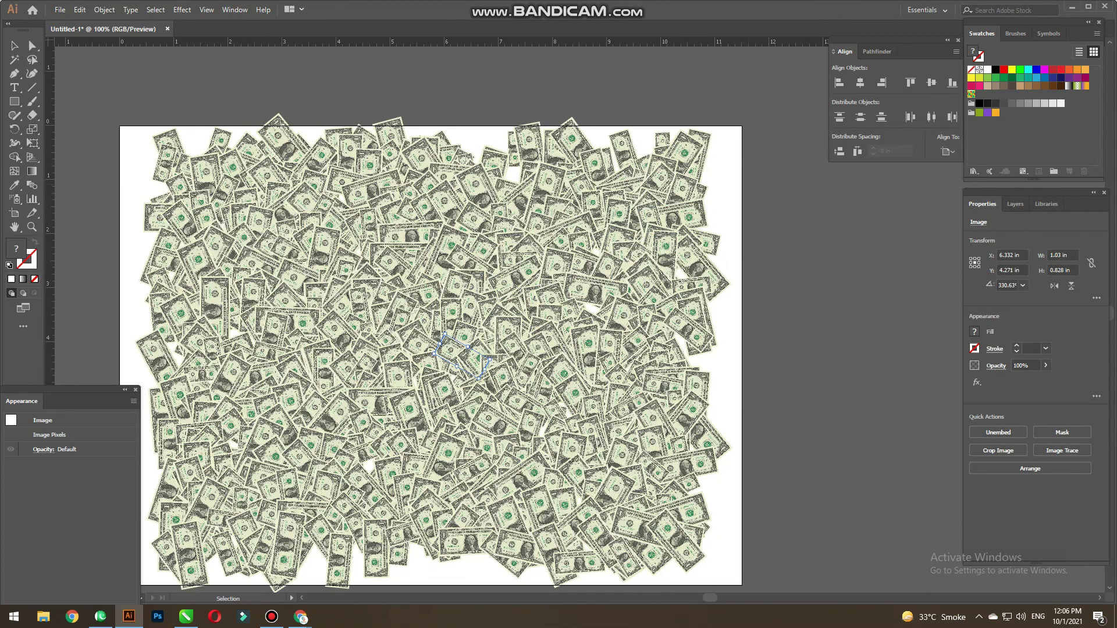
pyautogui.hotkey('ctrl', 'shift', 'a')
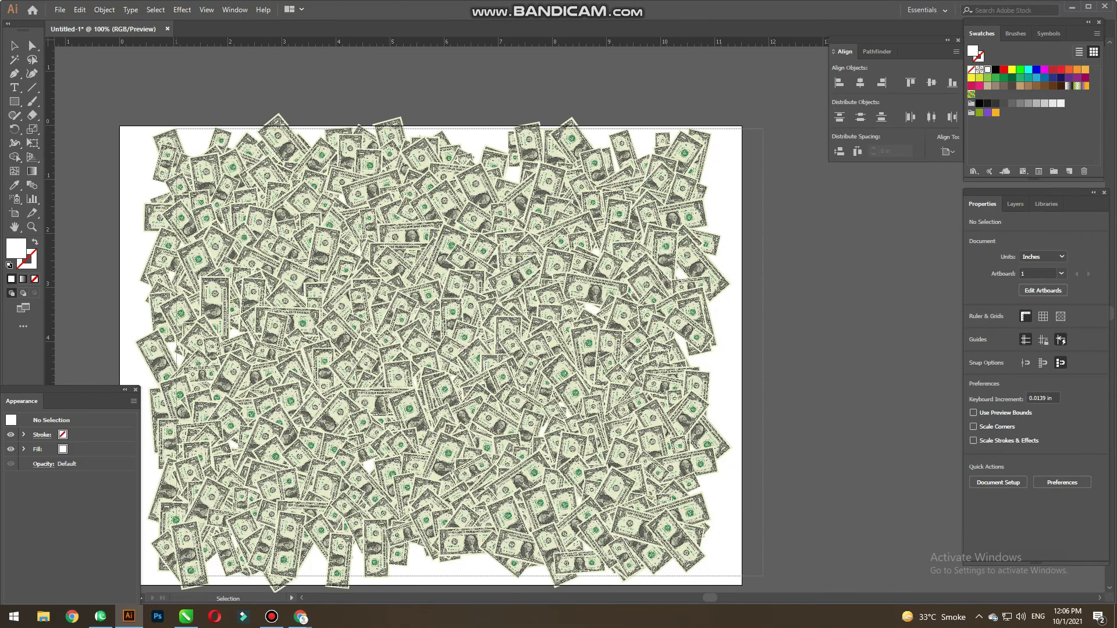
# Shrink the scattered pile to about 10.07 × 8.08 in and pick a bill near the middle
pyautogui.hotkey('ctrl', 'a')
pyautogui.moveTo(732, 112); pyautogui.dragTo(706, 113)
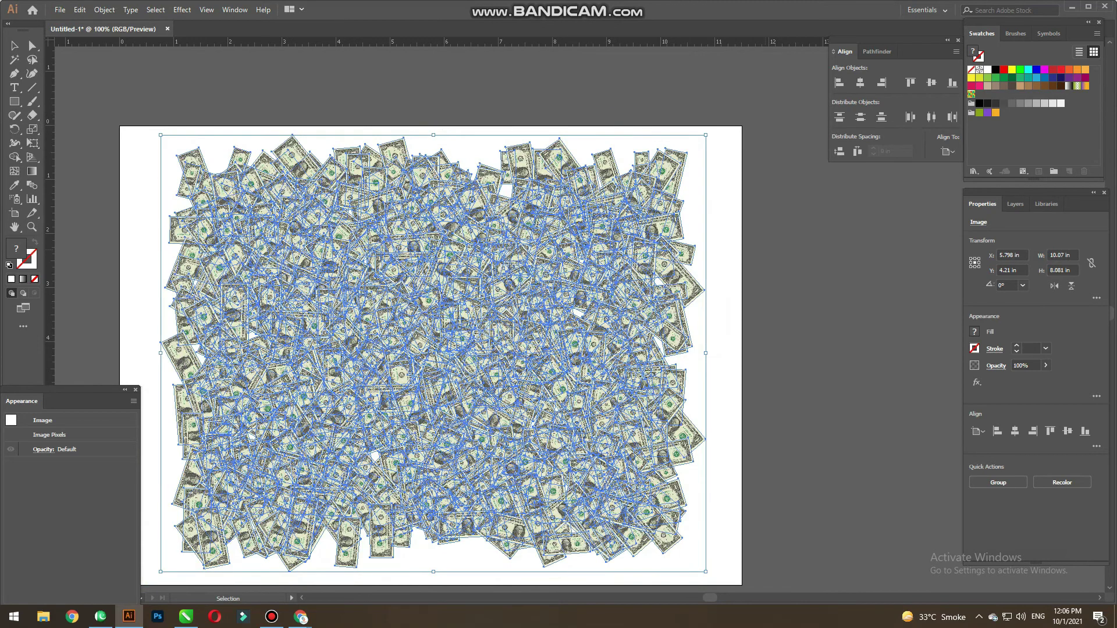
pyautogui.hotkey('ctrl', 'shift', 'a')
pyautogui.hotkey('ctrl', '-')
pyautogui.scroll(3, 443, 349)
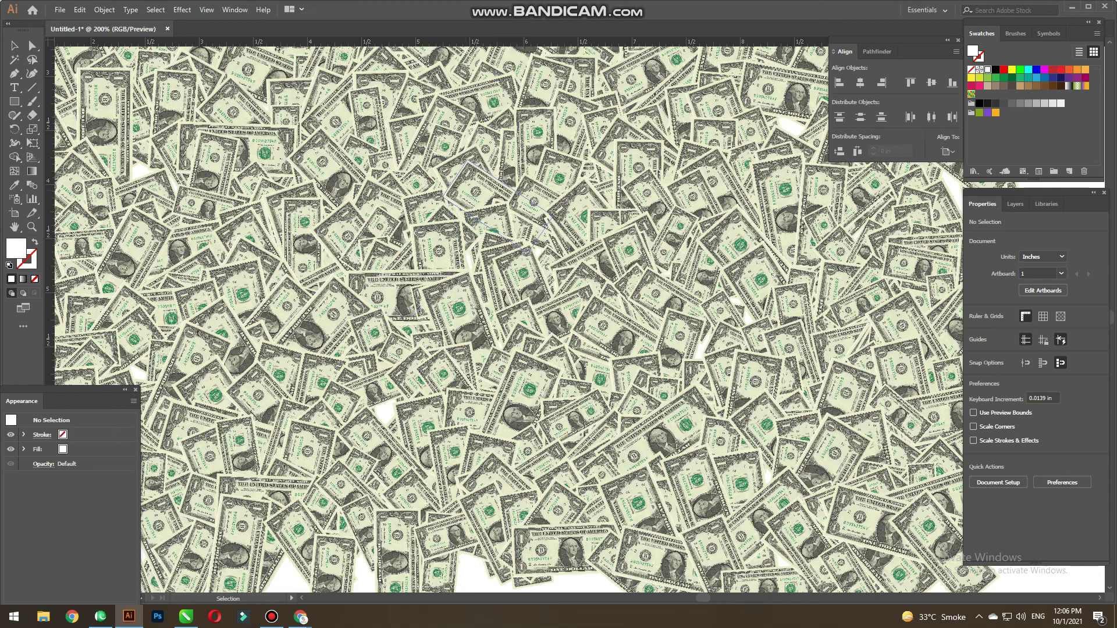
pyautogui.click(498, 204)
pyautogui.scroll(-3, 335, 279)
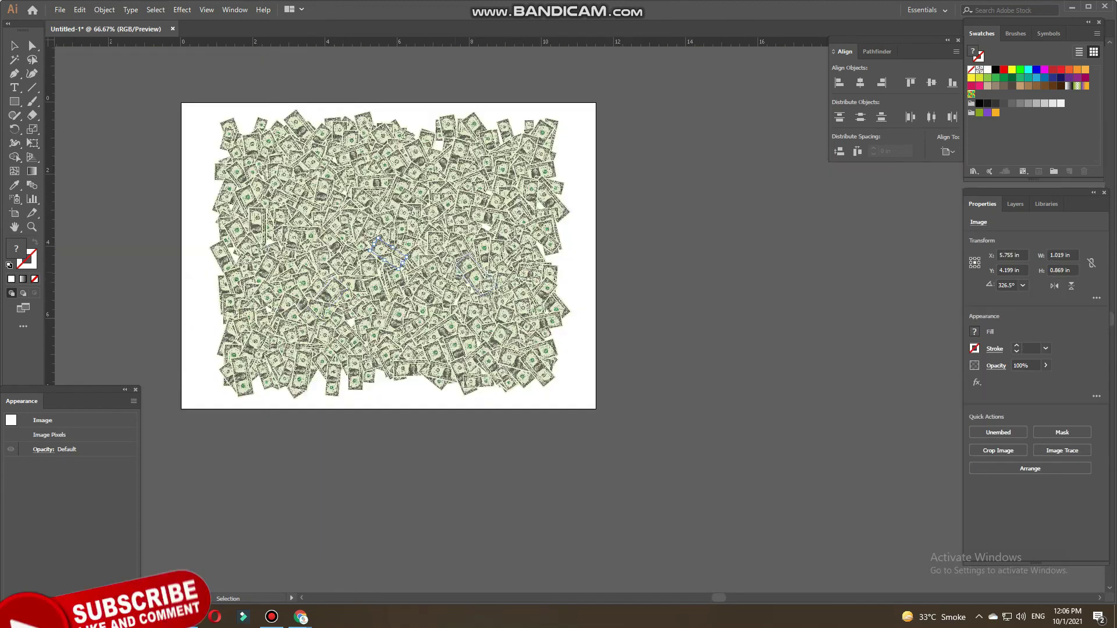
pyautogui.scroll(3, 387, 272)
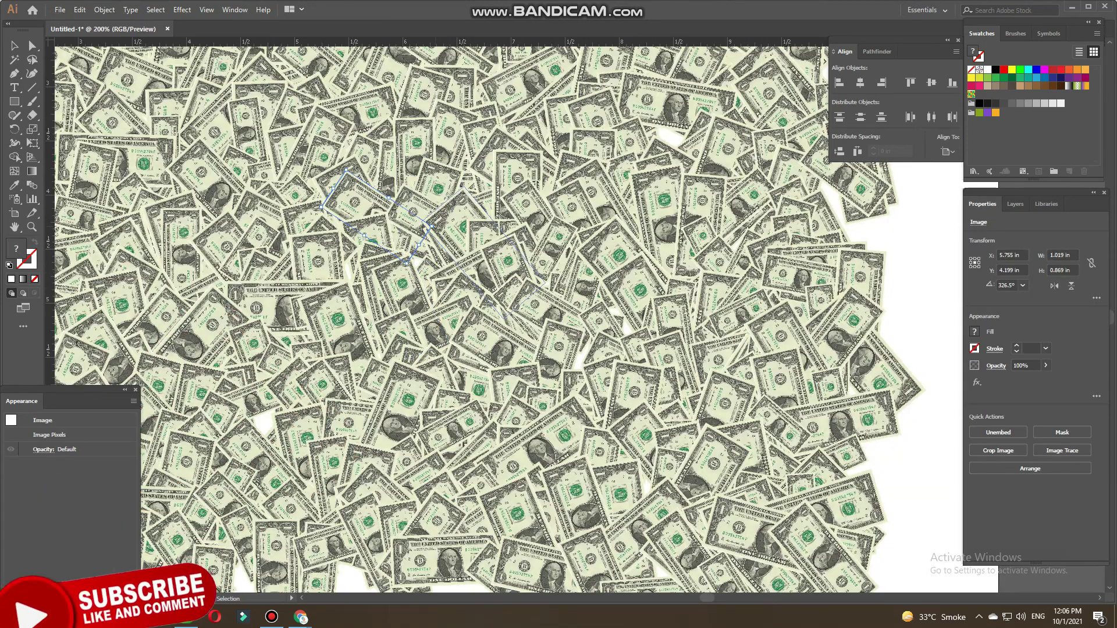
# Rotate the chosen bill to 28.43°, enlarge it, and shift it slightly up-left
pyautogui.moveTo(349, 171)
pyautogui.mouseDown()
pyautogui.moveTo(406, 176)
pyautogui.moveTo(411, 159)
pyautogui.mouseUp()
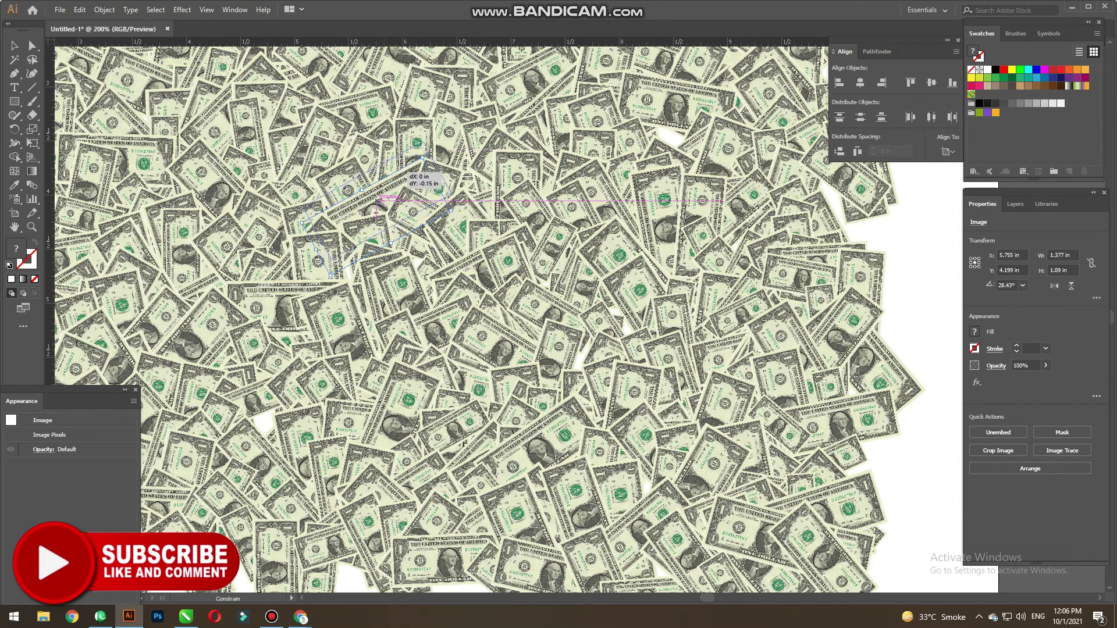
pyautogui.moveTo(407, 175); pyautogui.dragTo(400, 160)
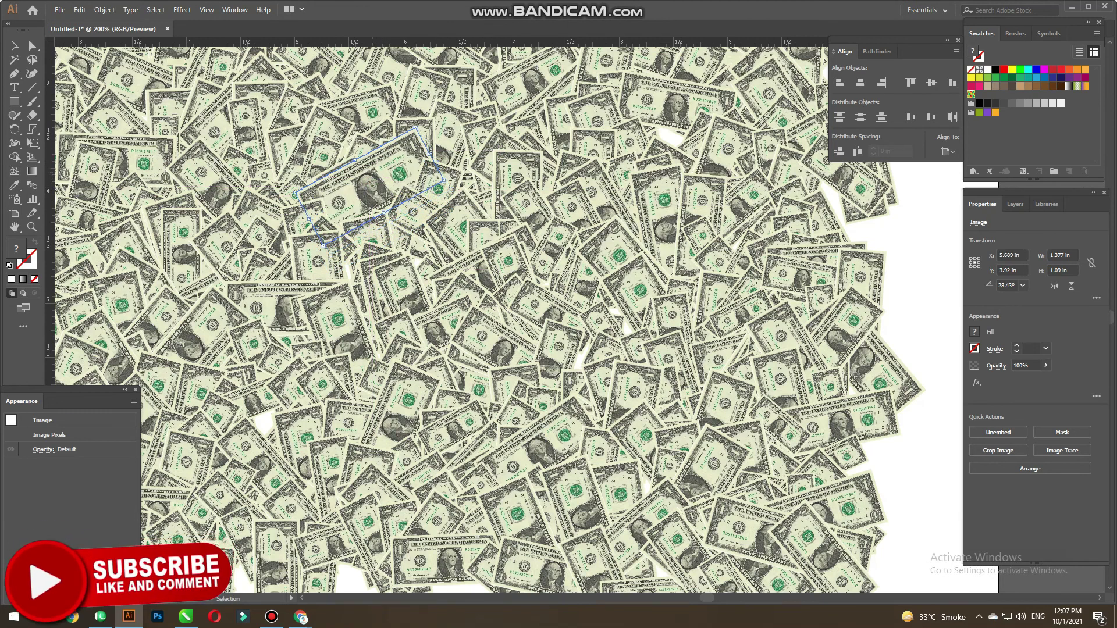
pyautogui.hotkey('ctrl', '-')
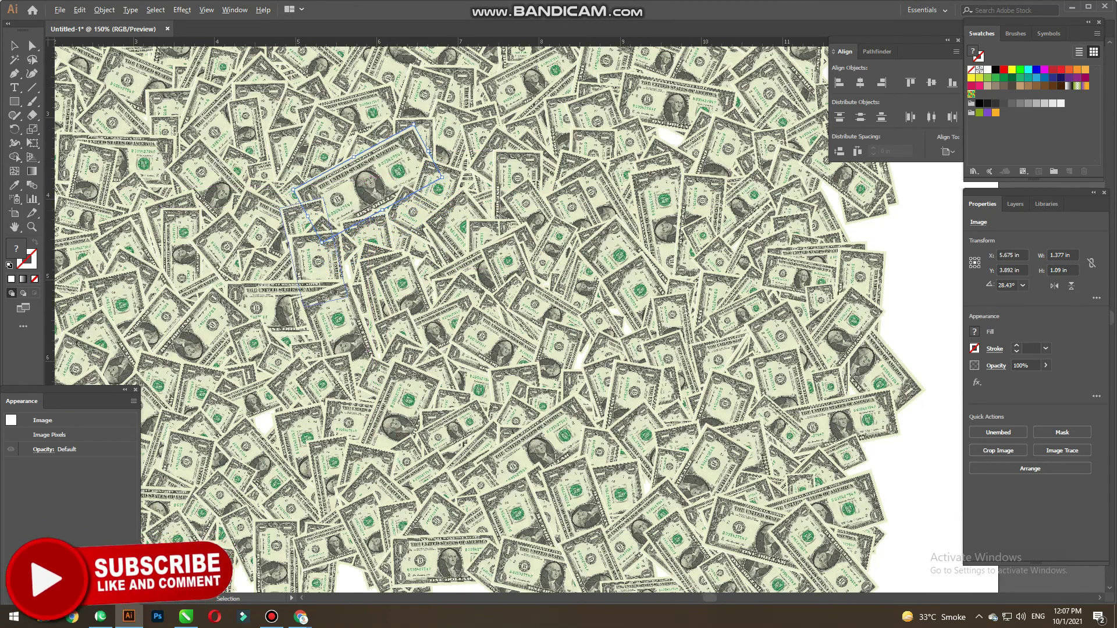
pyautogui.hotkey('ctrl', '-')
pyautogui.hotkey('ctrl', 'shift', 'a')
# Nudge the bill with arrow keys to X 5.626 in, Y 3.886 in
pyautogui.hotkey('ctrl', '+')
pyautogui.hotkey('ctrl', '+')
pyautogui.hotkey('ctrl', '+')
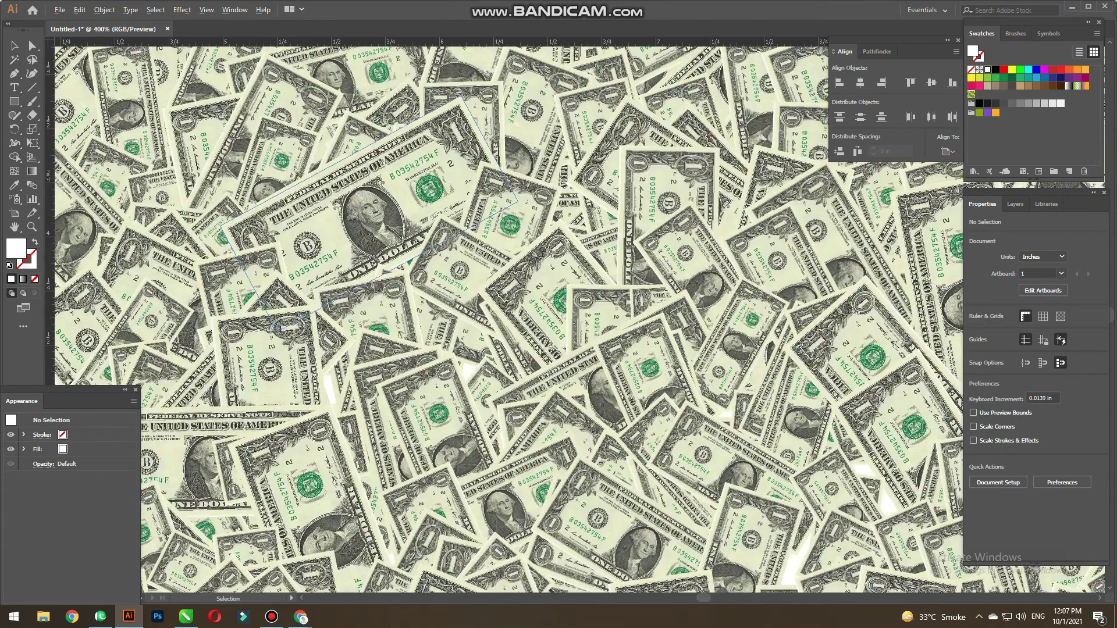
pyautogui.click(349, 232)
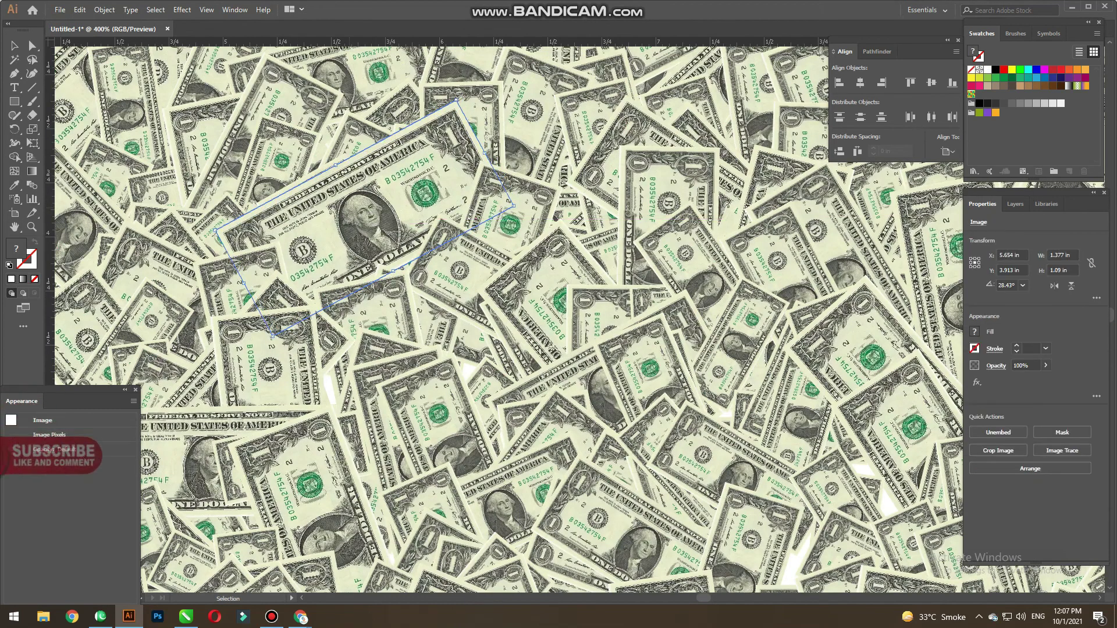
pyautogui.press('Up')
pyautogui.press('Up')
pyautogui.press('Left')
pyautogui.press('Left')
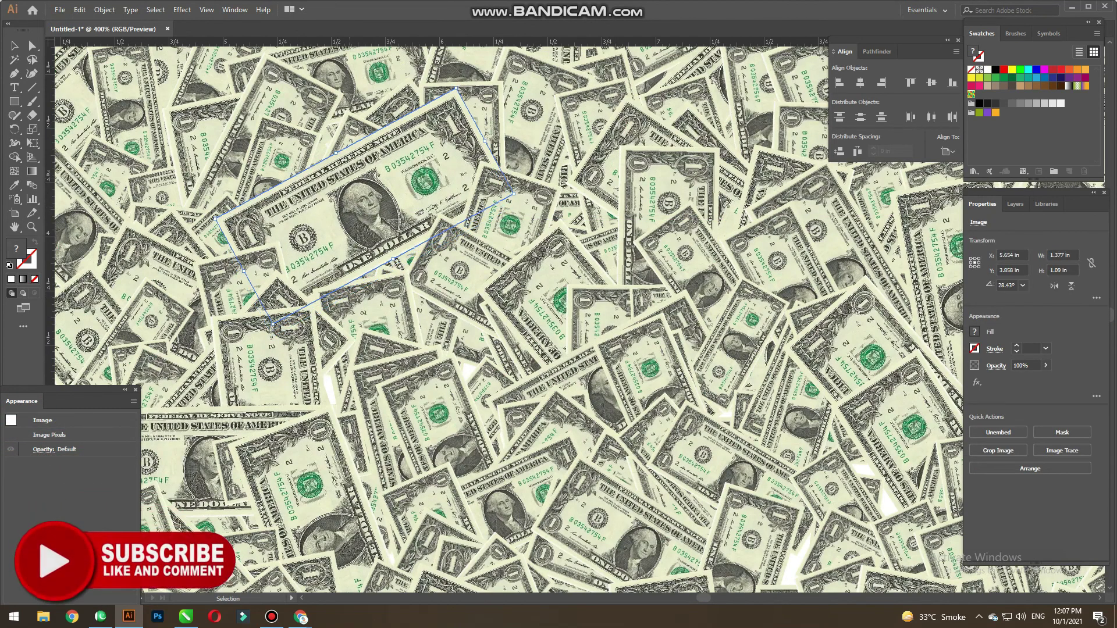
pyautogui.press('Up')
pyautogui.press('Up')
pyautogui.press('Down')
pyautogui.press('Down')
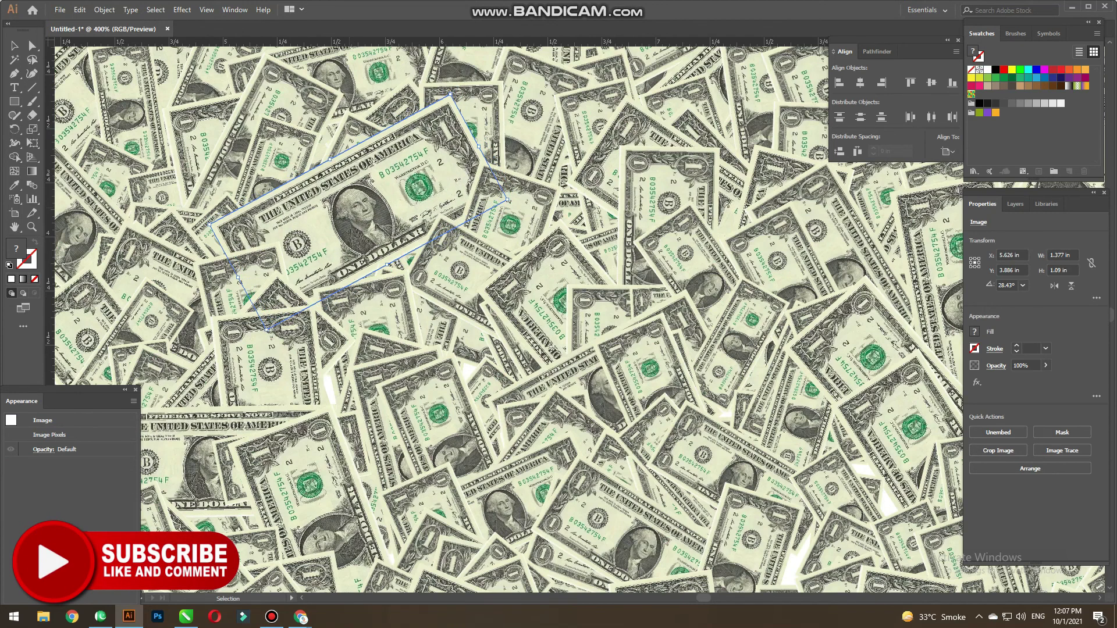
pyautogui.hotkey('ctrl', '-')
pyautogui.hotkey('ctrl', '-')
pyautogui.hotkey('ctrl', '-')
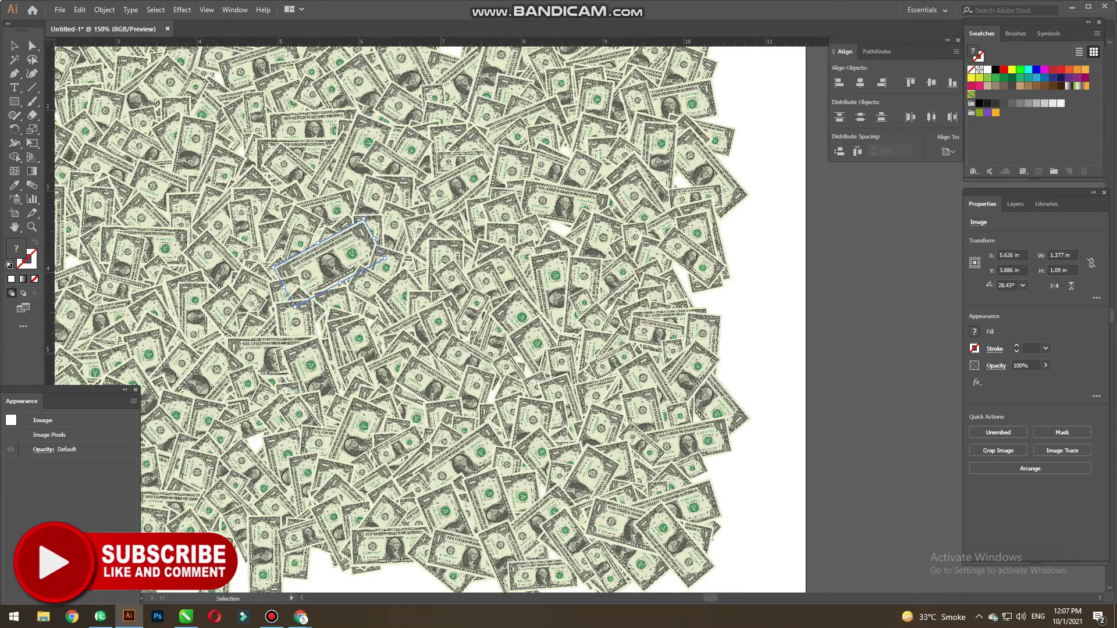
pyautogui.hotkey('ctrl', 'shift', 'a')
pyautogui.hotkey('ctrl', 'z')
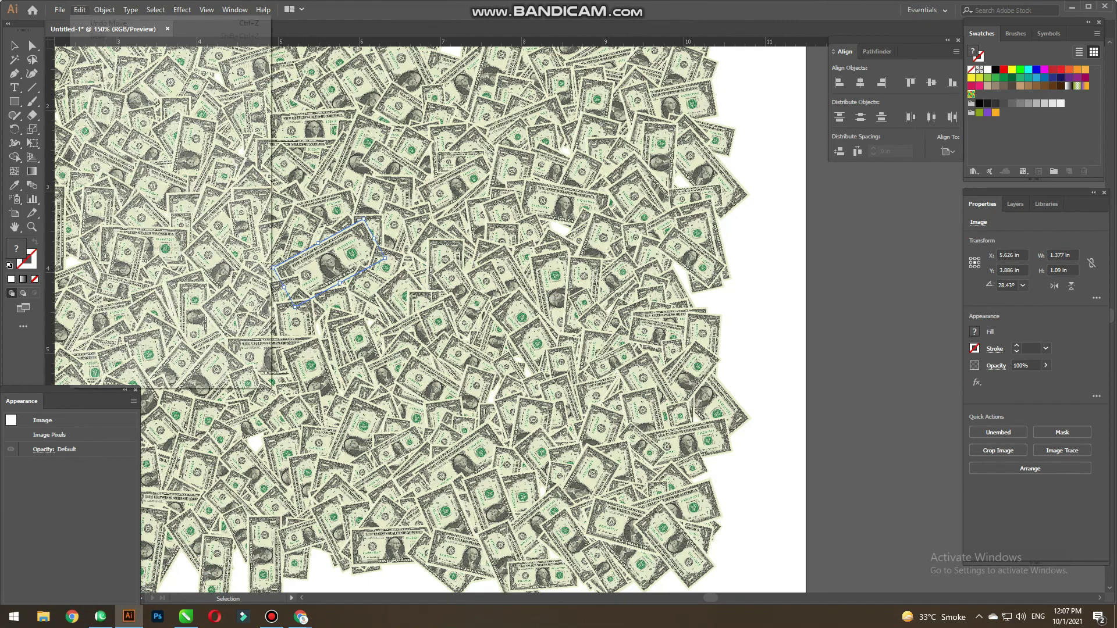
# Convert the selected bill to RGB and open Adjust Color Balance under Edit Colors
pyautogui.click(80, 9)
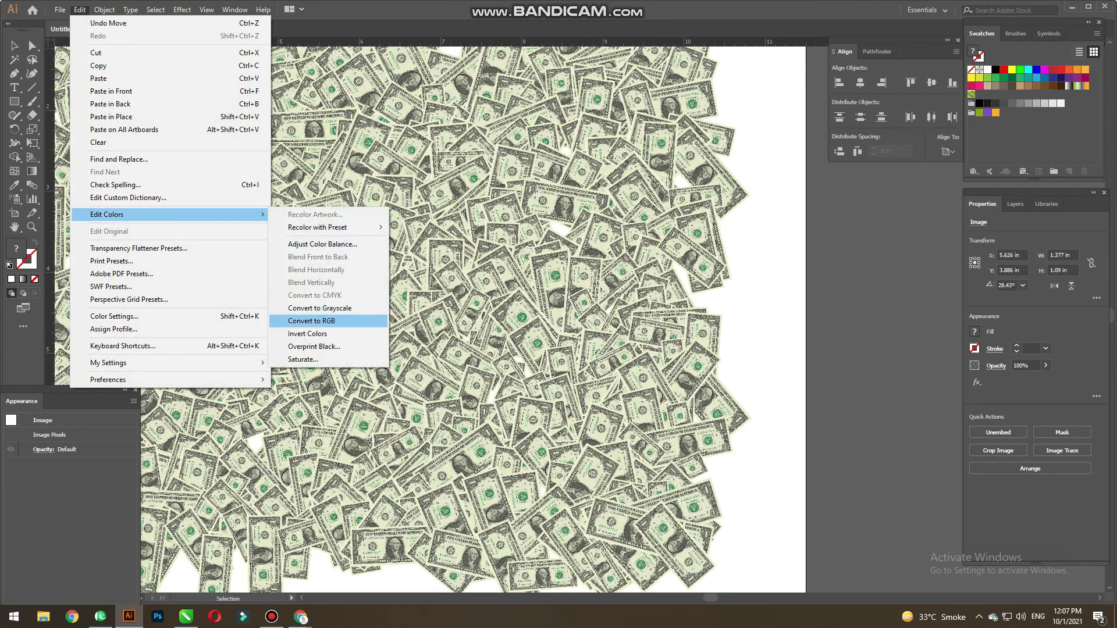
pyautogui.click(314, 321)
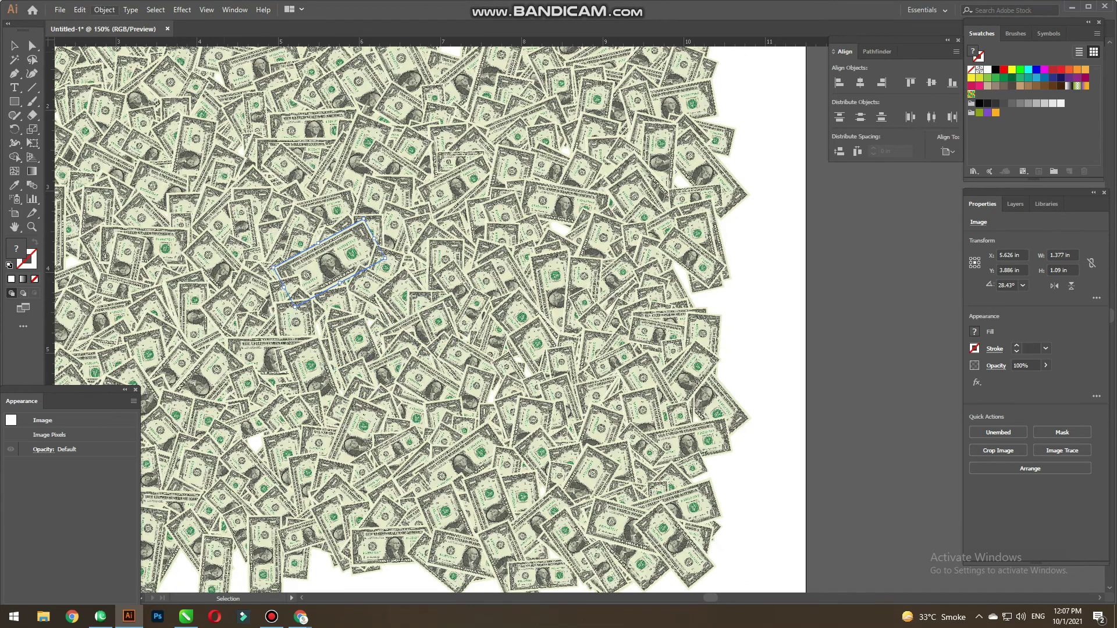
pyautogui.click(104, 10)
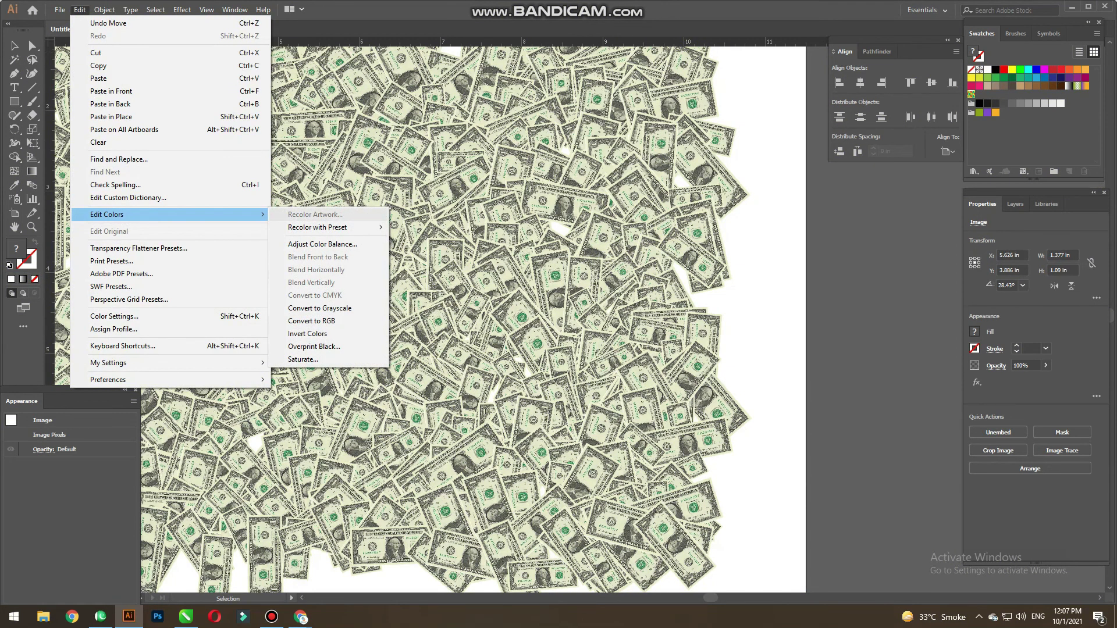
pyautogui.click(322, 244)
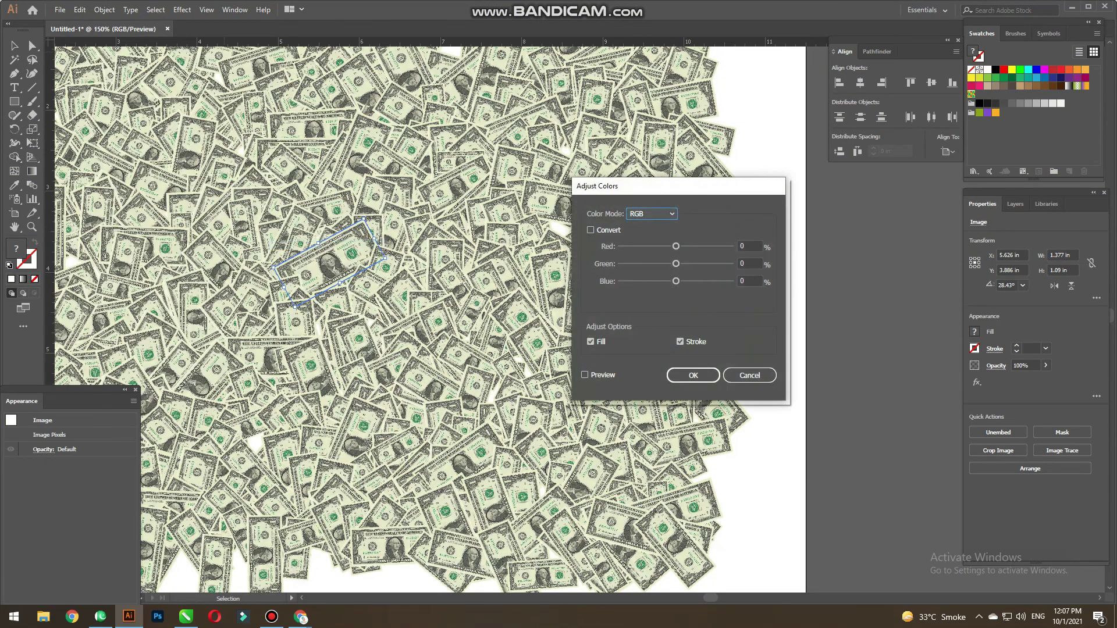
# Move the Adjust Colors dialog aside, keep RGB mode, and tune the green balance
pyautogui.moveTo(660, 186); pyautogui.dragTo(811, 195)
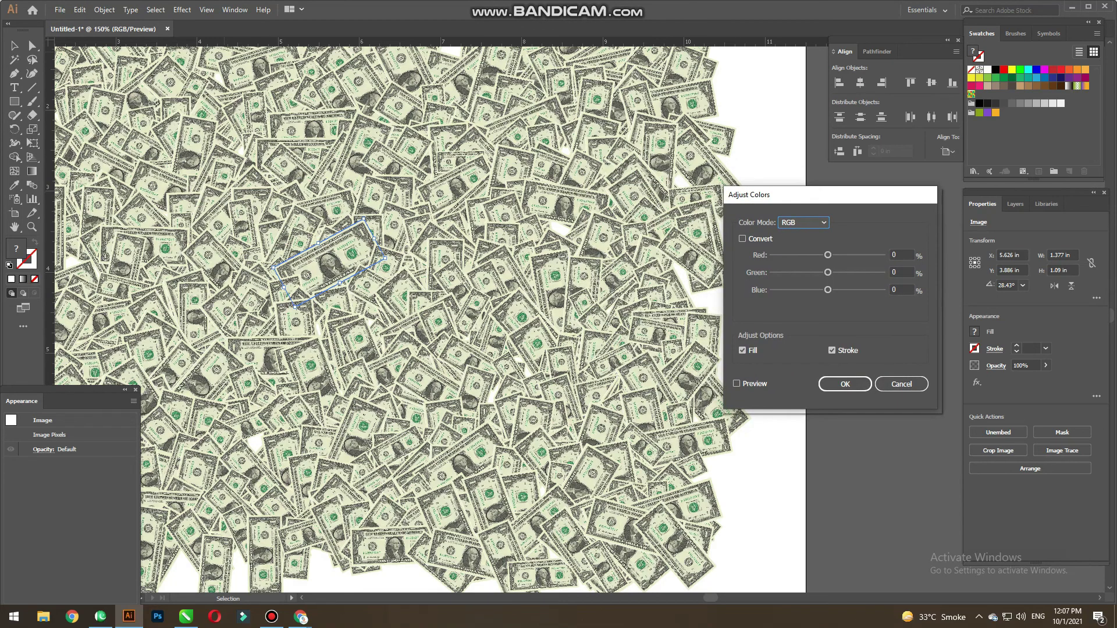
pyautogui.click(804, 222)
pyautogui.press('Escape')
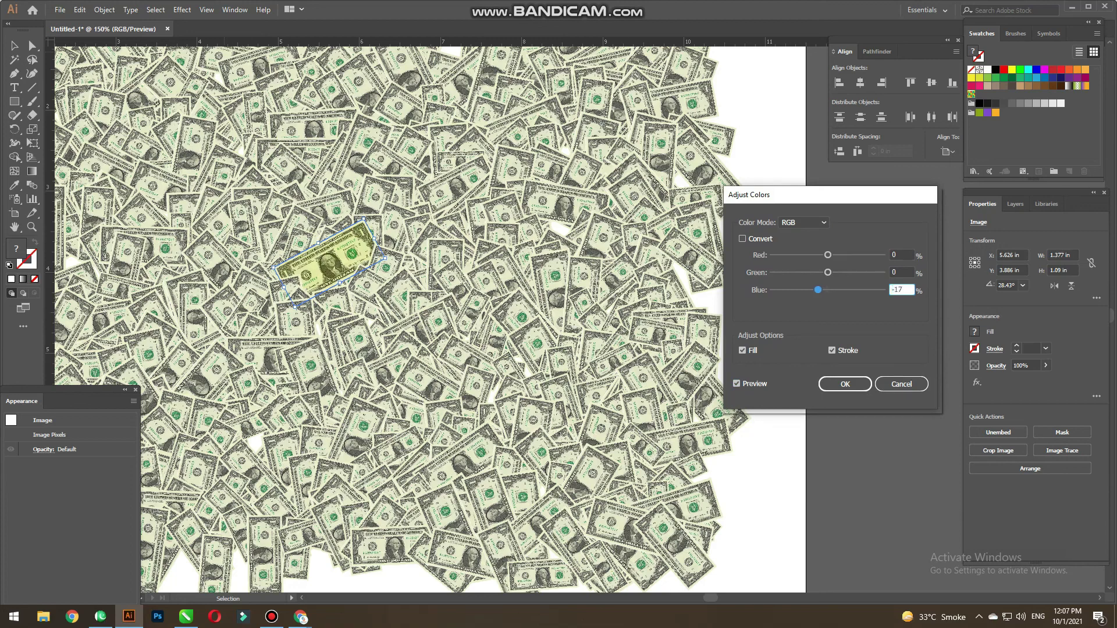
pyautogui.press('Down')
pyautogui.press('Down')
pyautogui.press('Down')
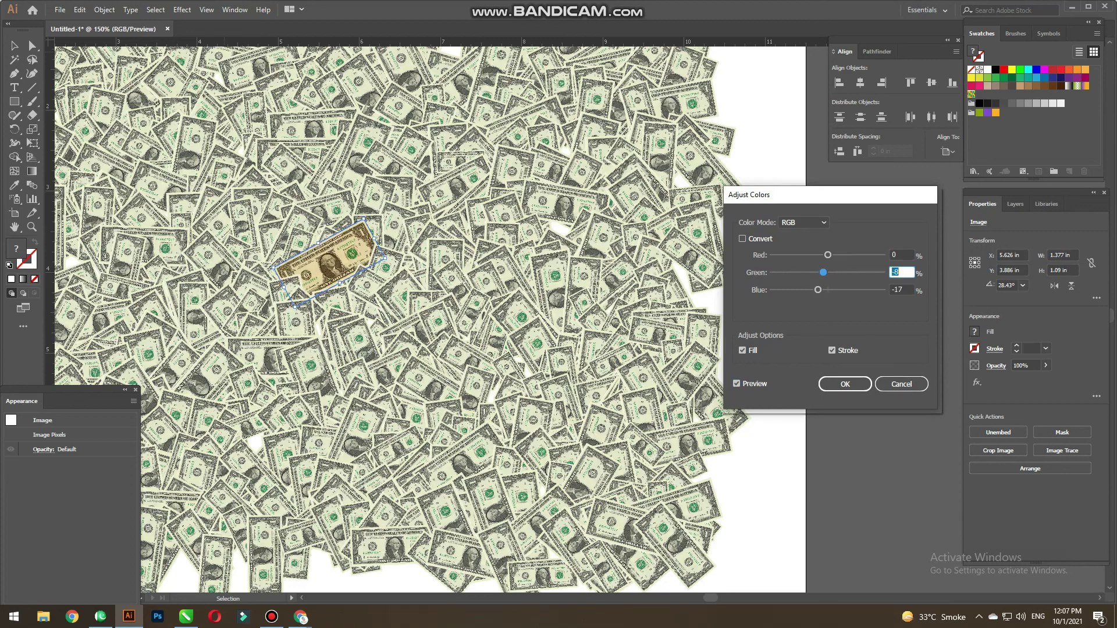
pyautogui.press('Up')
pyautogui.press('Up')
pyautogui.press('Up')
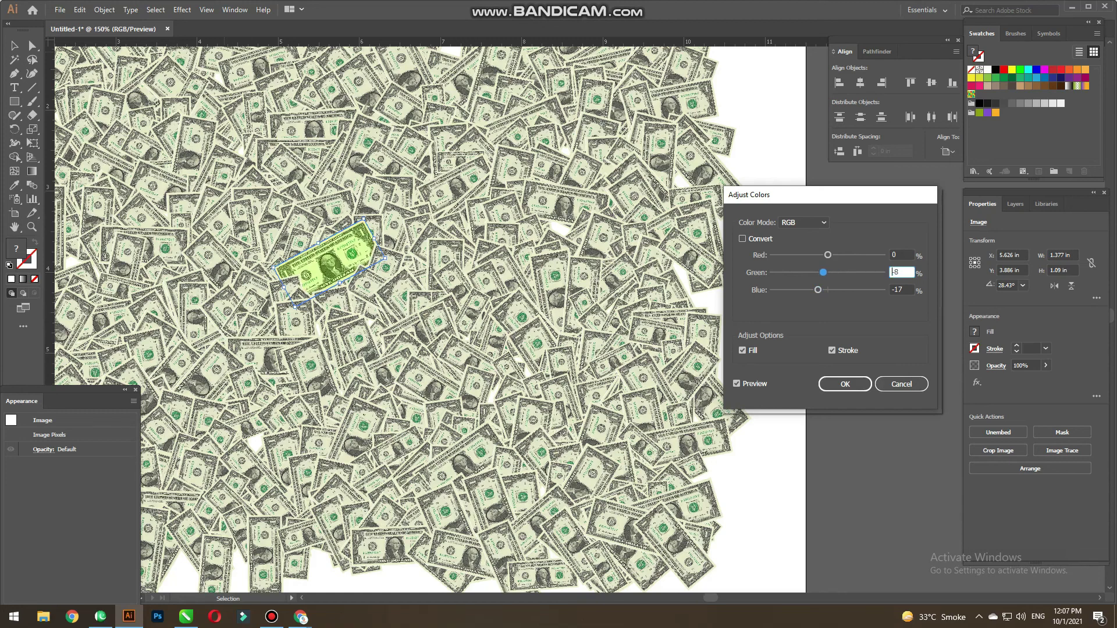
pyautogui.press('Down')
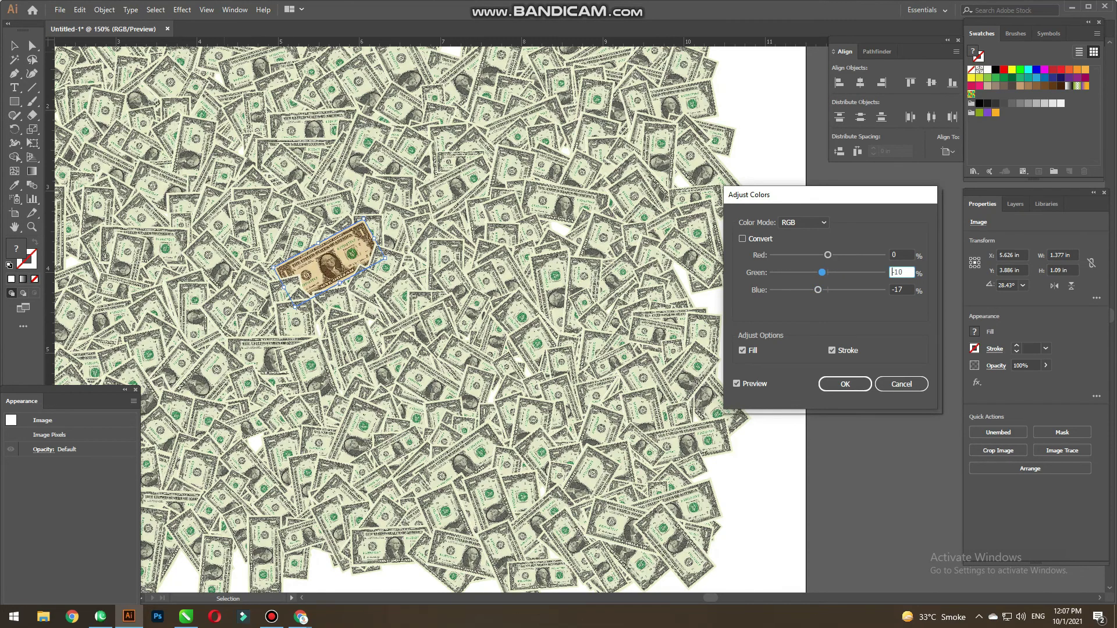
# Raise the red balance, lower blue to -25%, and refine green
pyautogui.press('Up')
pyautogui.press('Up')
pyautogui.press('Up')
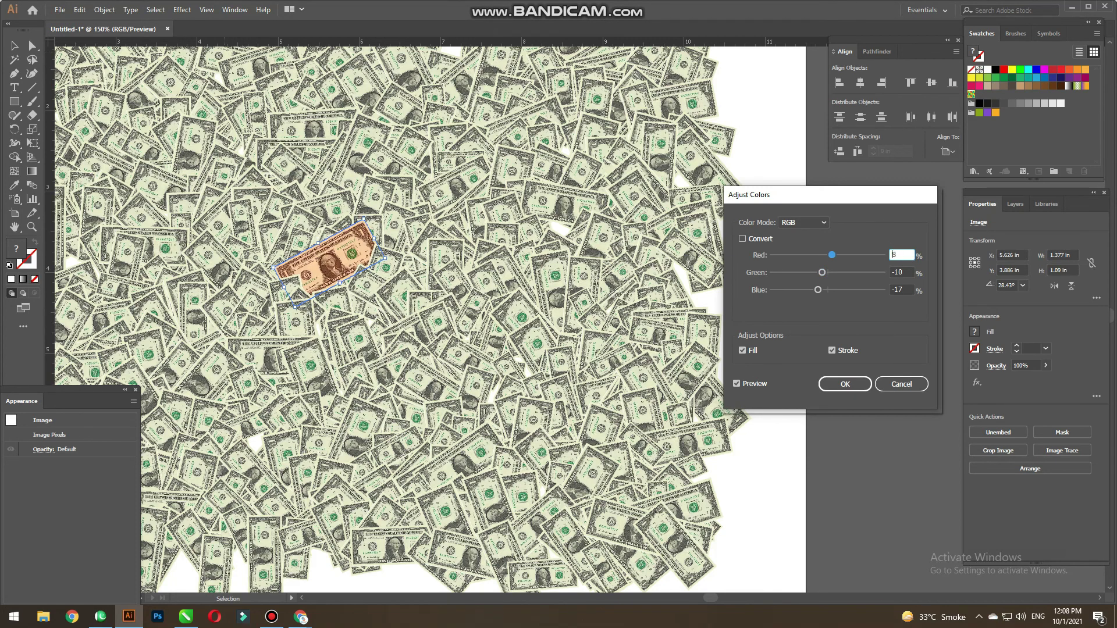
pyautogui.press('Tab')
pyautogui.press('Tab')
pyautogui.press('Down')
pyautogui.press('Down')
pyautogui.press('Down')
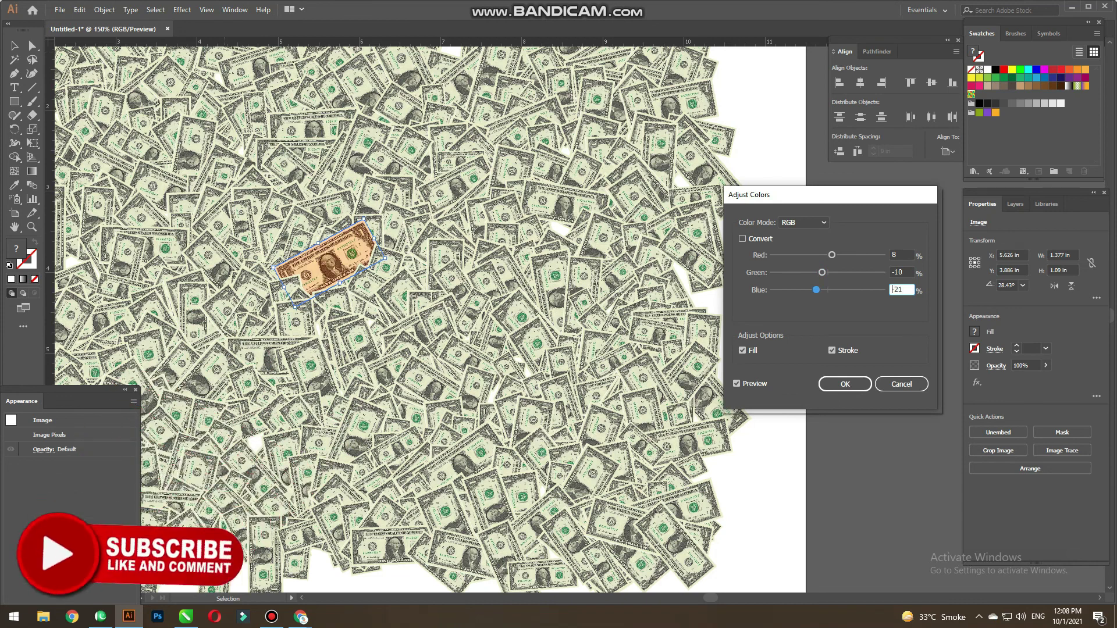
pyautogui.press('Down')
pyautogui.press('Down')
pyautogui.press('Down')
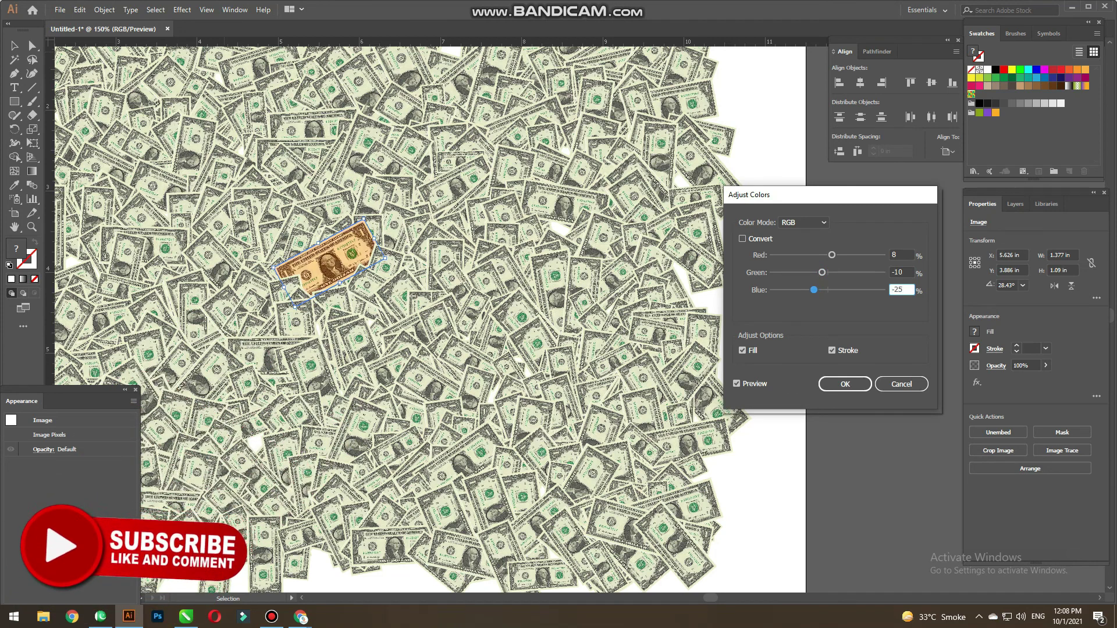
pyautogui.hotkey('shift', 'Tab')
pyautogui.press('Down')
pyautogui.press('Down')
pyautogui.press('Down')
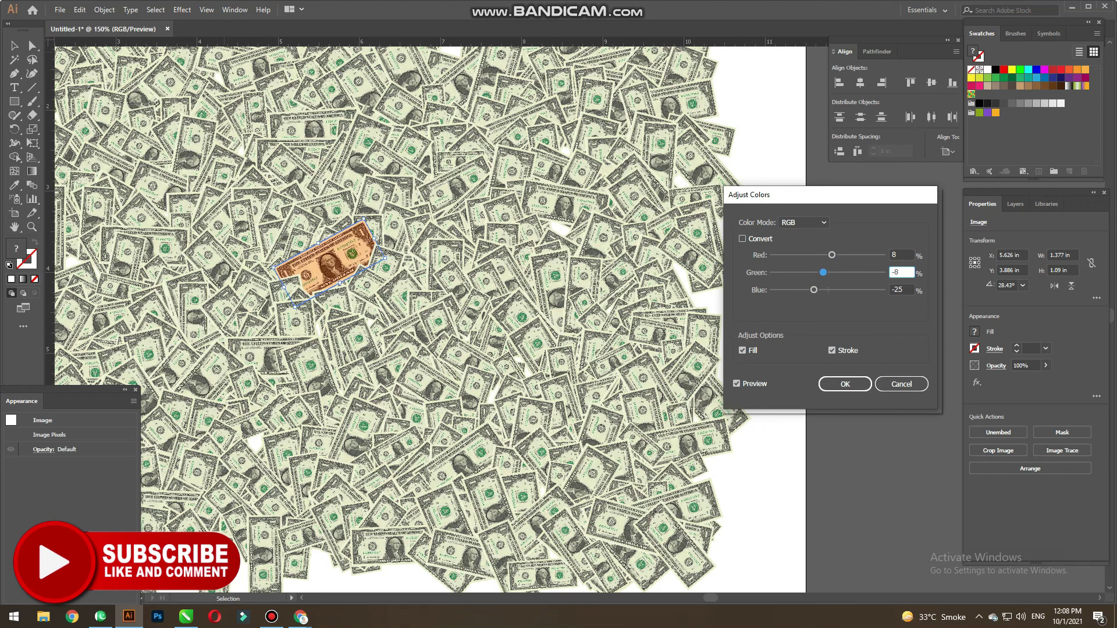
# Enable Convert and apply Red 29%, Green 11%, Blue -25% to turn the bill gold
pyautogui.hotkey('shift', 'Tab')
pyautogui.hotkey('shift', 'Tab')
pyautogui.press('space')
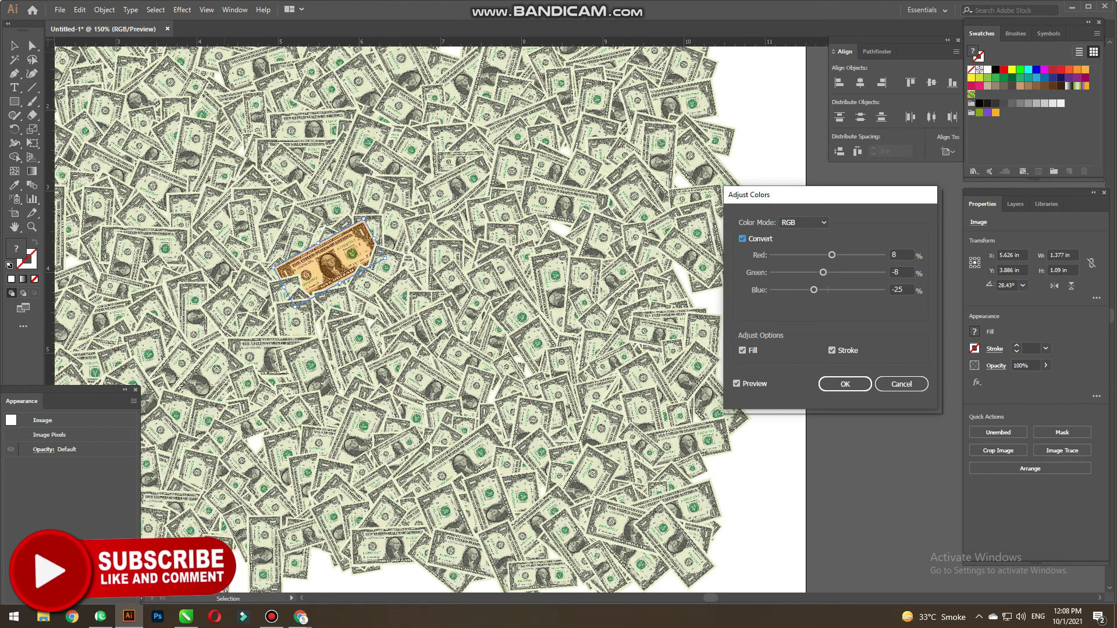
pyautogui.write('22')
pyautogui.press('Tab')
pyautogui.press('Up')
pyautogui.press('Up')
pyautogui.press('Up')
pyautogui.press('Up')
pyautogui.press('Up')
pyautogui.press('Up')
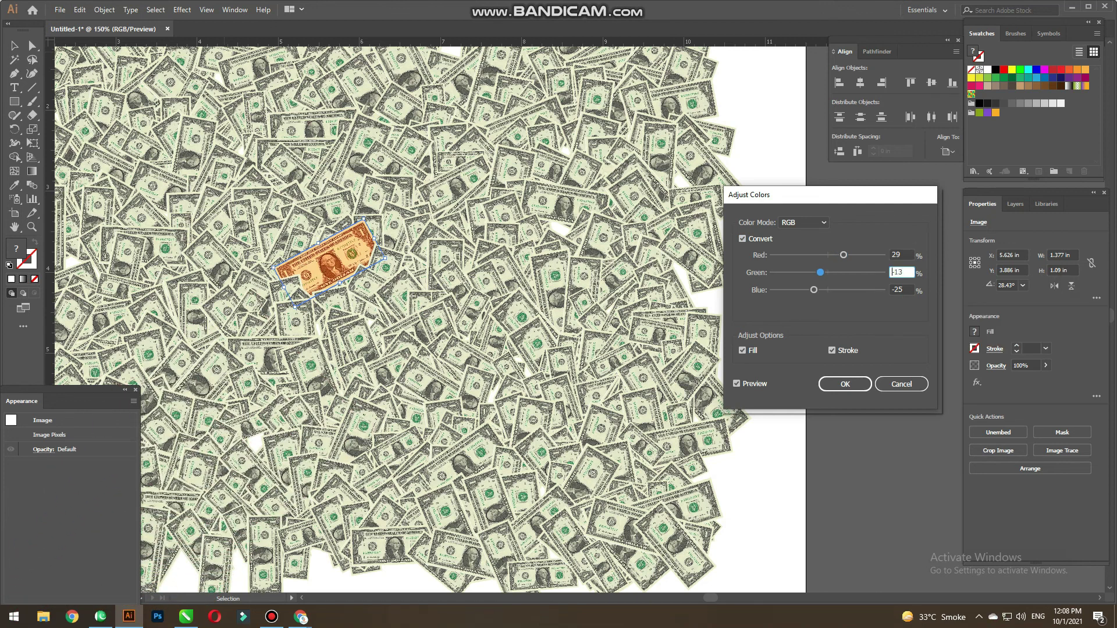
pyautogui.press('Up')
pyautogui.press('Up')
pyautogui.press('Up')
pyautogui.press('Up')
pyautogui.press('Up')
pyautogui.press('Up')
pyautogui.press('Up')
pyautogui.press('Up')
pyautogui.press('Up')
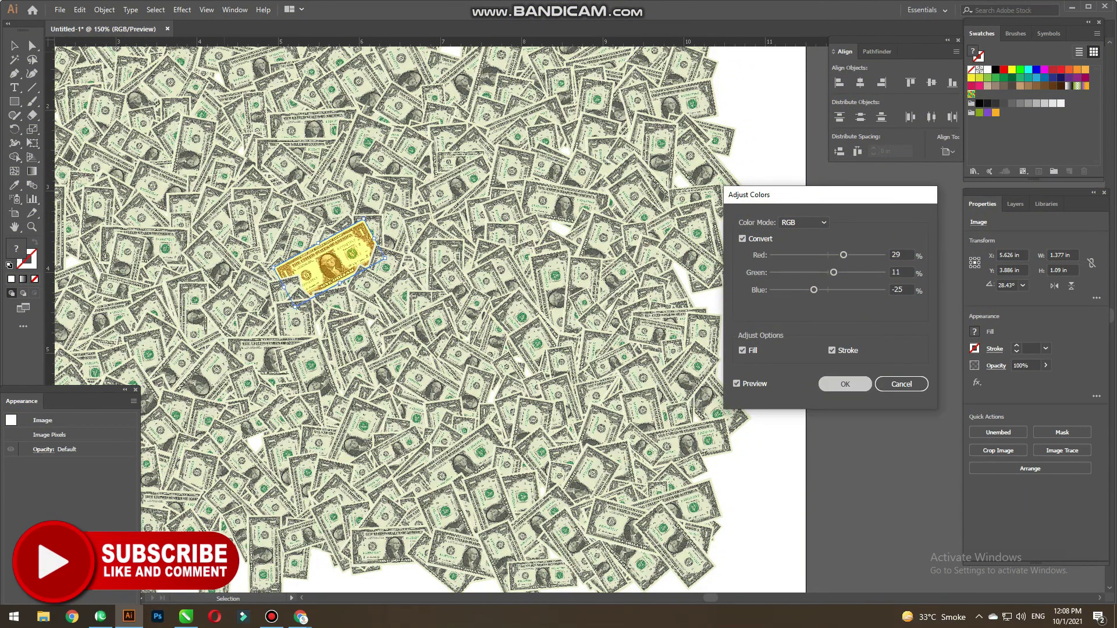
pyautogui.press('Return')
pyautogui.hotkey('ctrl', 'shift', 'a')
pyautogui.hotkey('ctrl', '1')
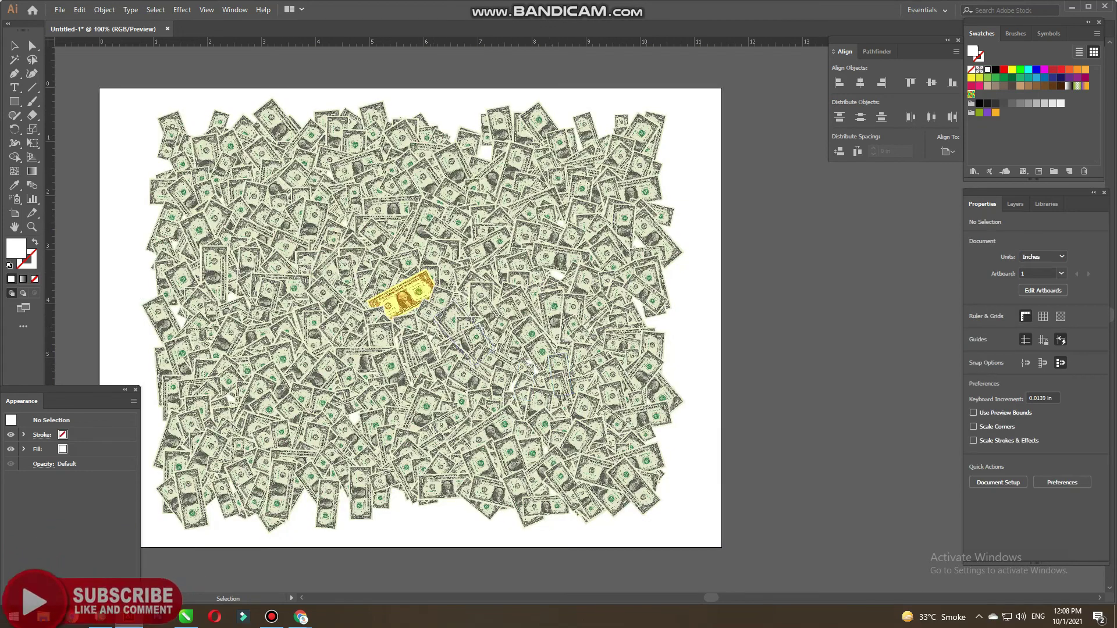
# Select all bills and stretch the pile wider to about 10.626 × 8.527 in
pyautogui.click(203, 244)
pyautogui.moveTo(110, 104); pyautogui.dragTo(603, 407)
pyautogui.moveTo(701, 504); pyautogui.dragTo(700, 547)
pyautogui.moveTo(701, 315); pyautogui.dragTo(721, 315)
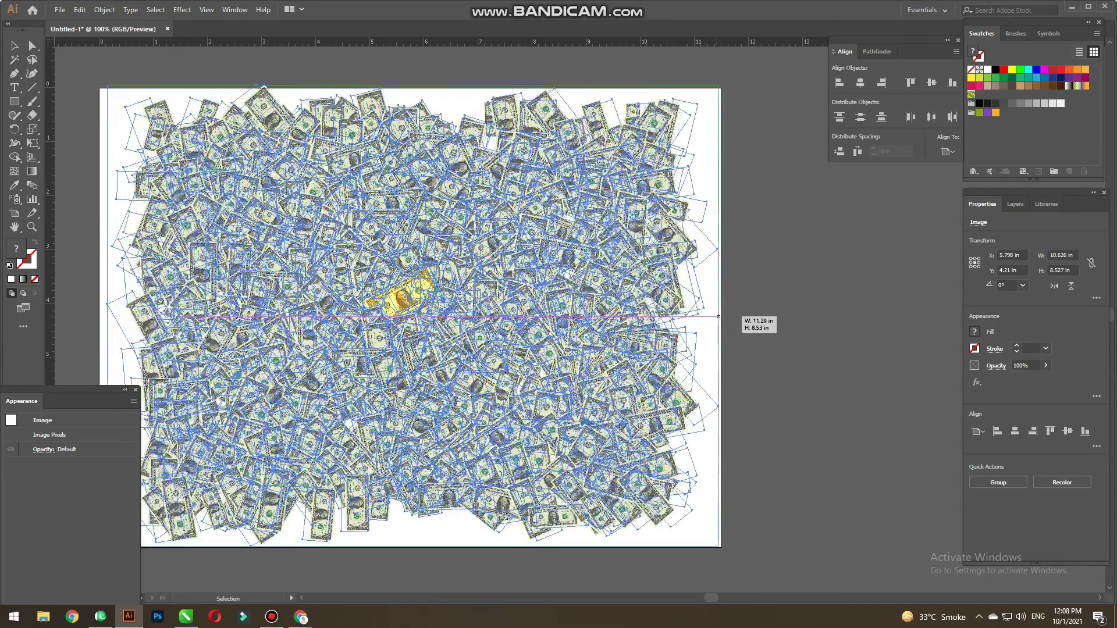
pyautogui.hotkey('ctrl', 'shift', 'a')
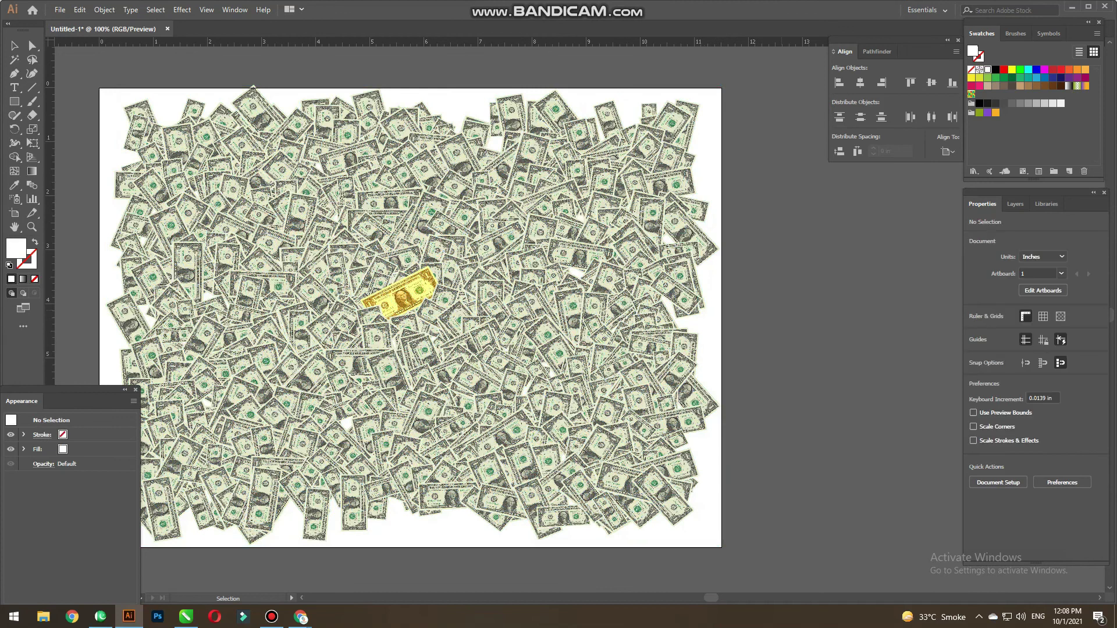
pyautogui.scroll(2, 425, 314)
pyautogui.click(419, 291)
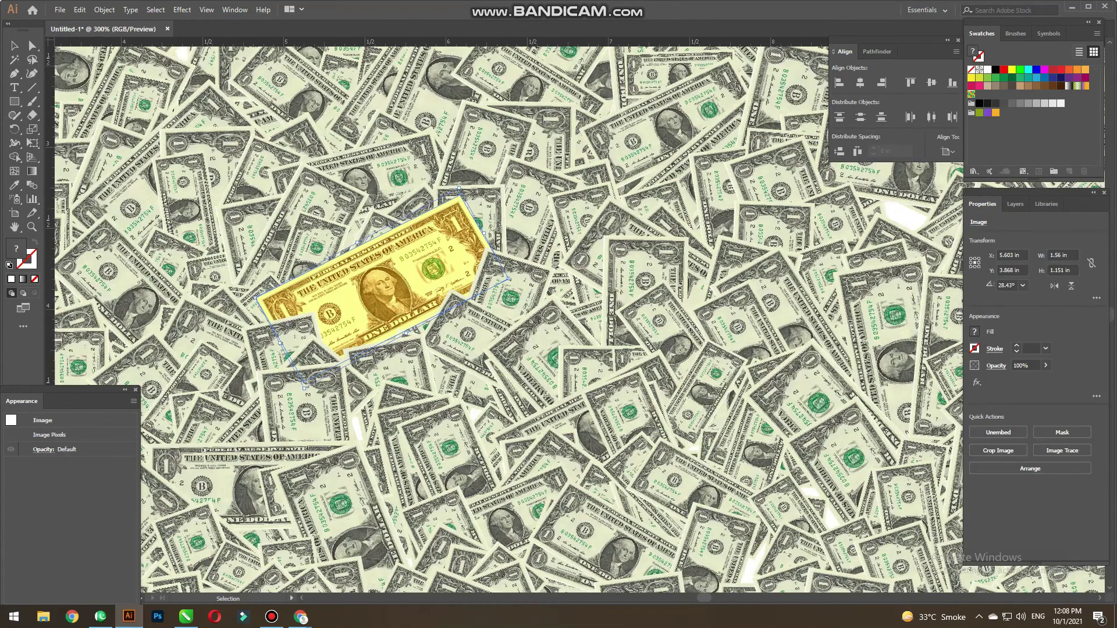
# Enlarge the gold bill to about 1.766 × 1.283 in, shifting it slightly, then deselect
pyautogui.moveTo(459, 188); pyautogui.dragTo(465, 181)
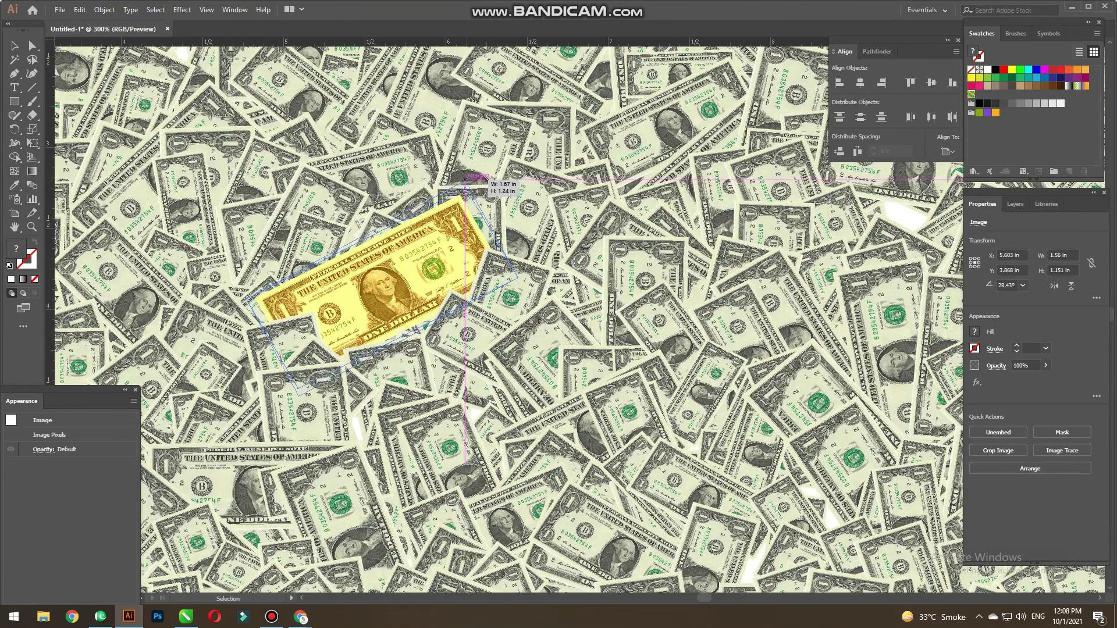
pyautogui.moveTo(436, 280); pyautogui.dragTo(381, 281)
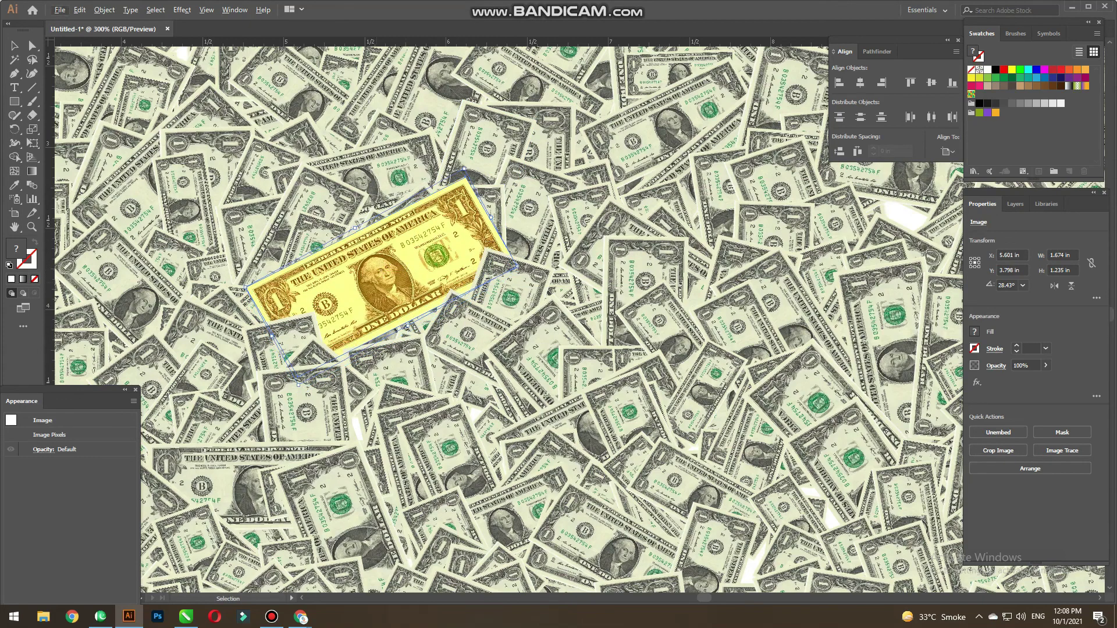
pyautogui.moveTo(669, 372); pyautogui.dragTo(686, 378)
pyautogui.hotkey('ctrl', '1')
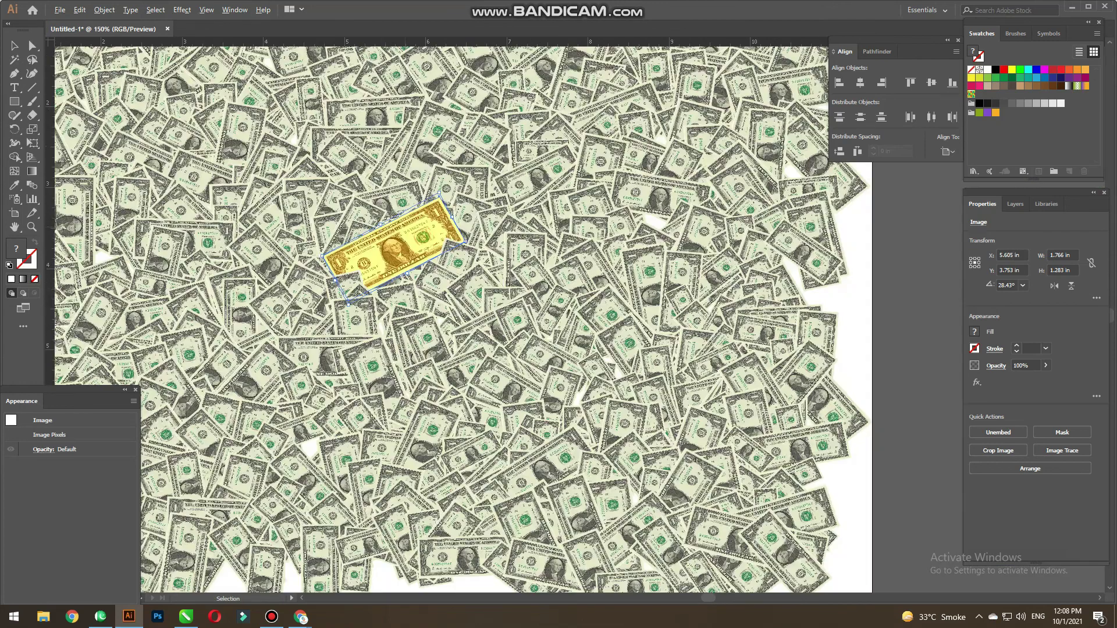
pyautogui.hotkey('ctrl', 'shift', 'a')
pyautogui.hotkey('ctrl', '-')
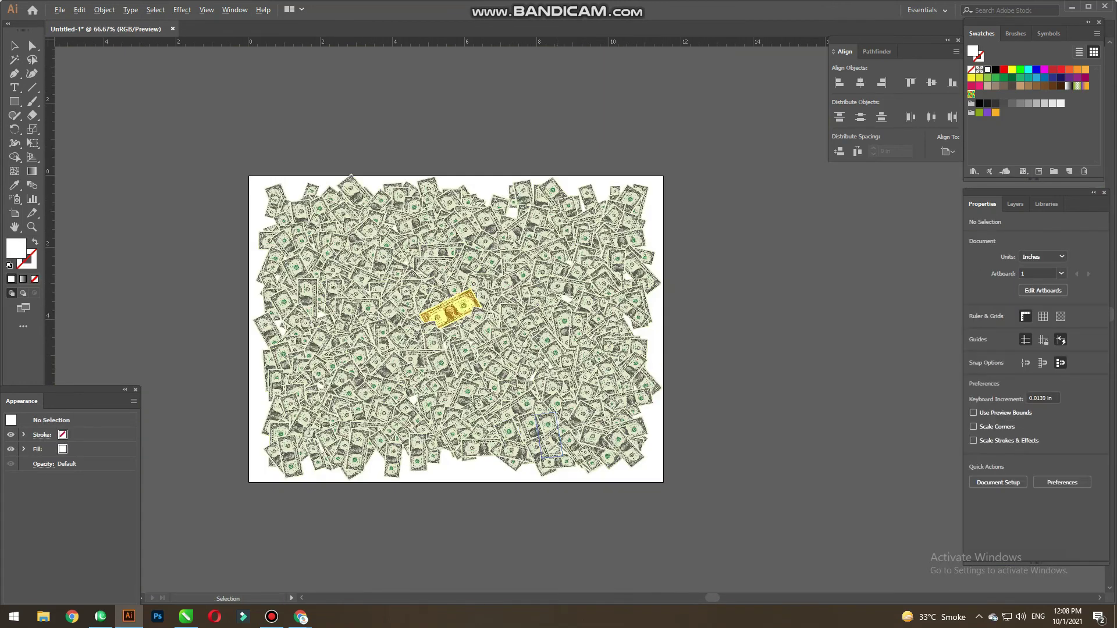
pyautogui.hotkey('ctrl', '+')
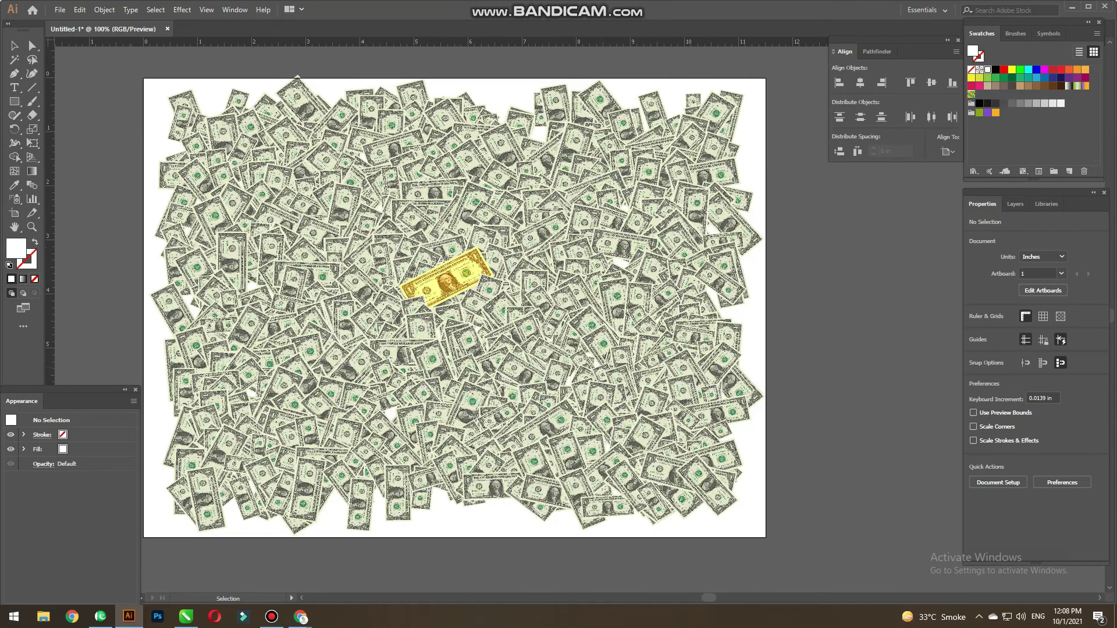